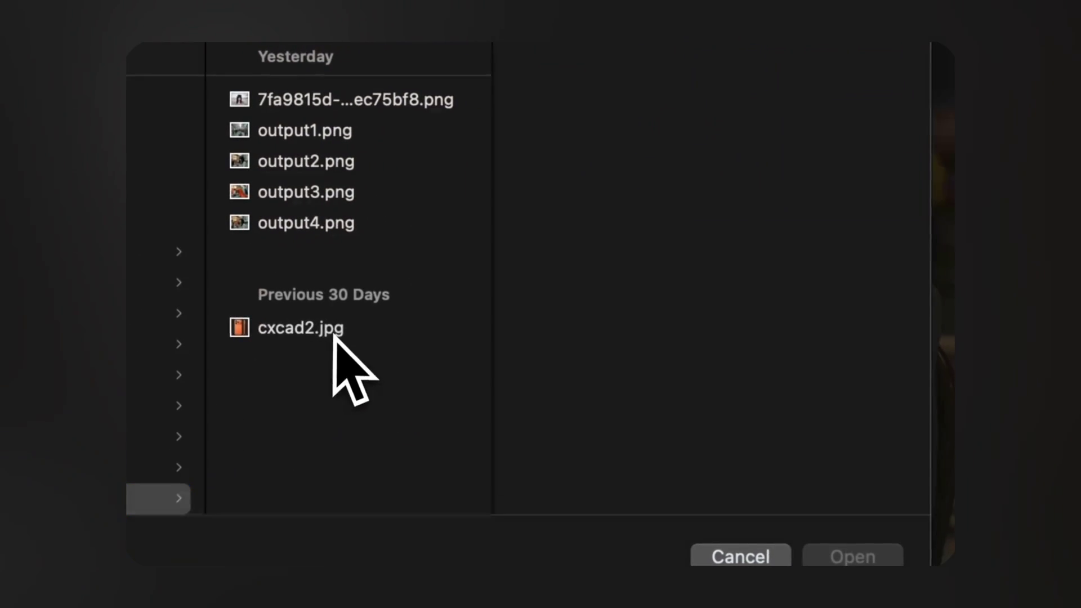
Use the orange phone and woman's photos as references and generate 'a woman with an object from the first image walks through NYC'
click(333, 330)
super+click(335, 102)
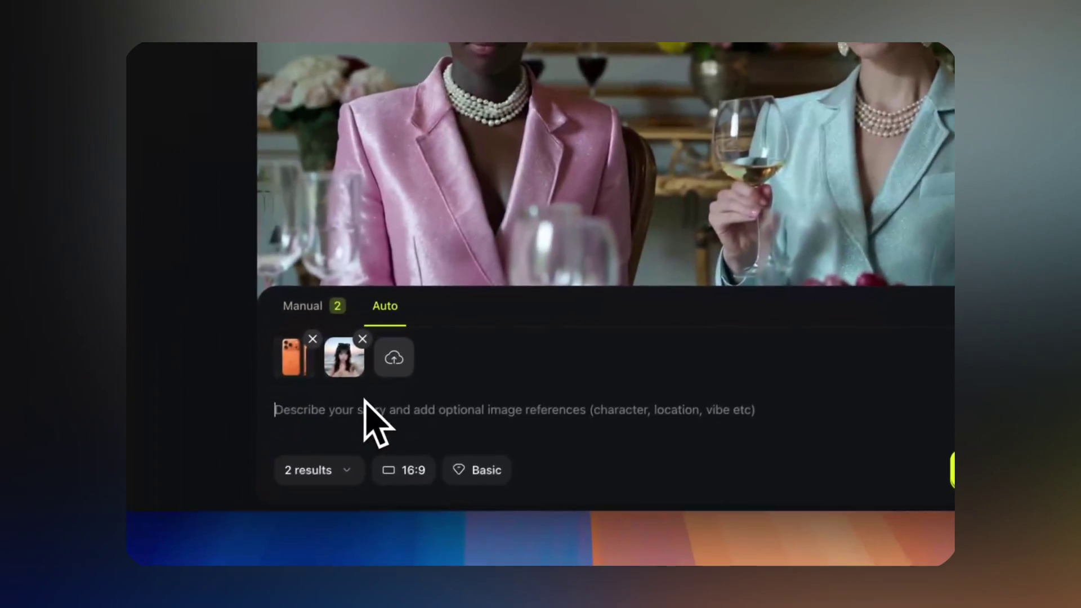
text(a woman with an object from the first image walks through NYC)
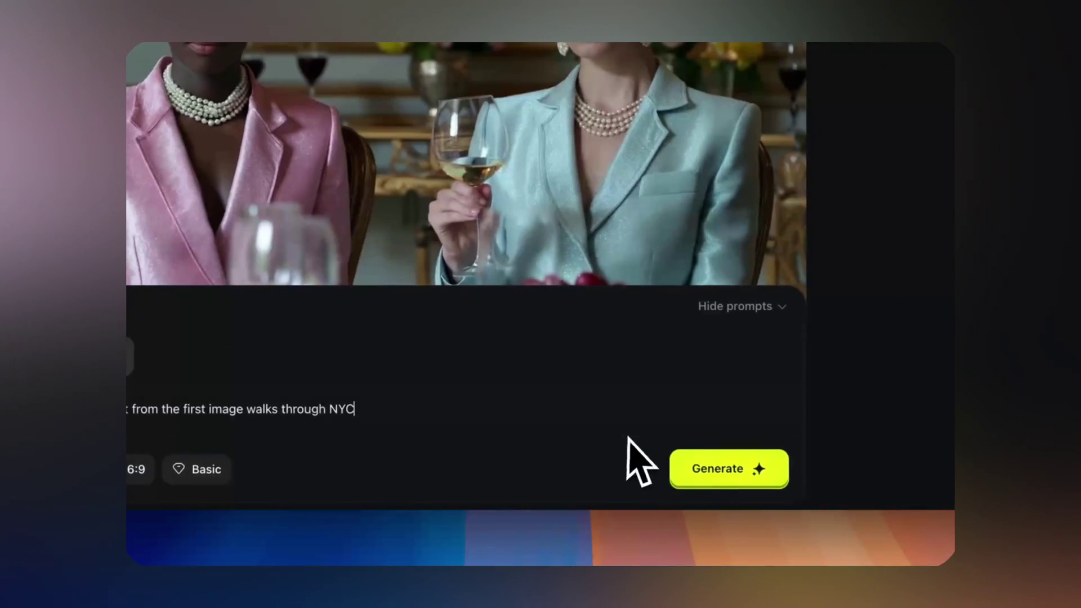
click(716, 470)
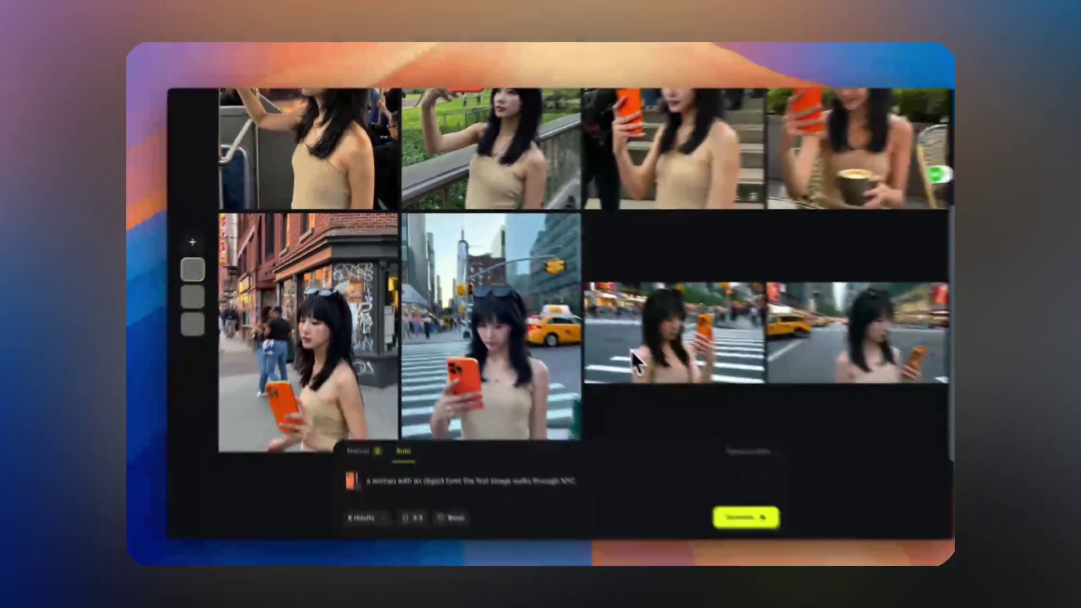
scroll(604, 337, up, 2)
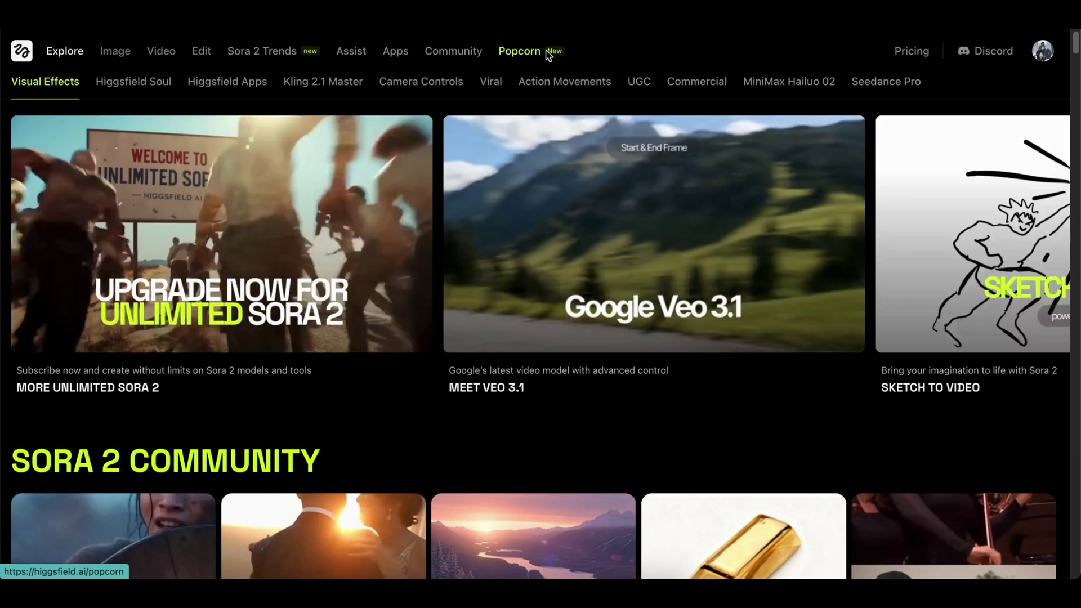
Go back to the Popcorn keyframe generator page from Explore
click(519, 52)
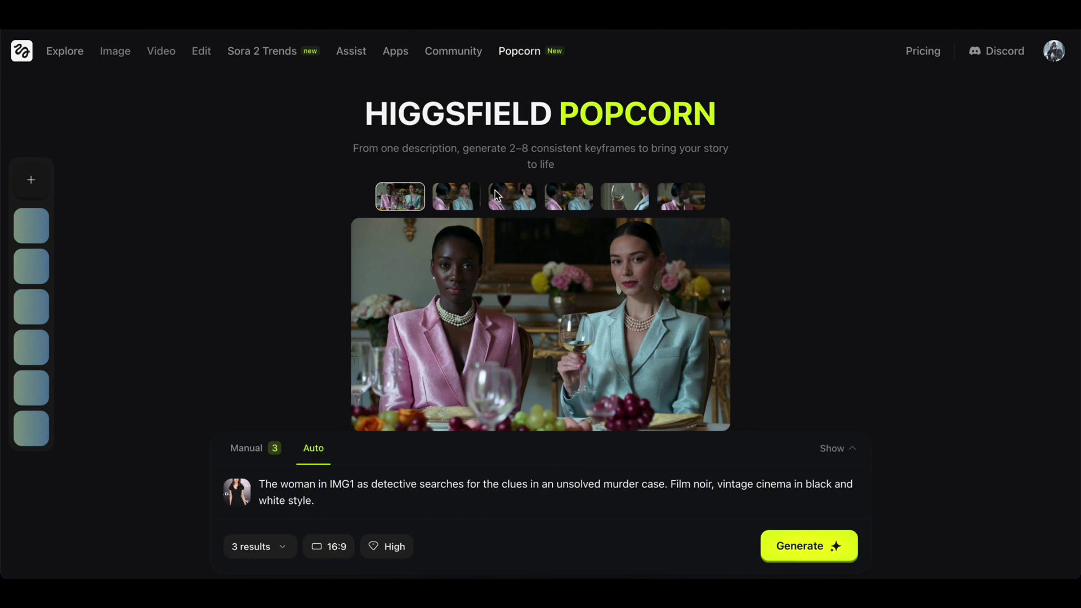
drag(591, 248, 741, 196)
click(741, 196)
Browse the second through sixth example keyframes, including the wine-glass shot
click(444, 206)
click(514, 201)
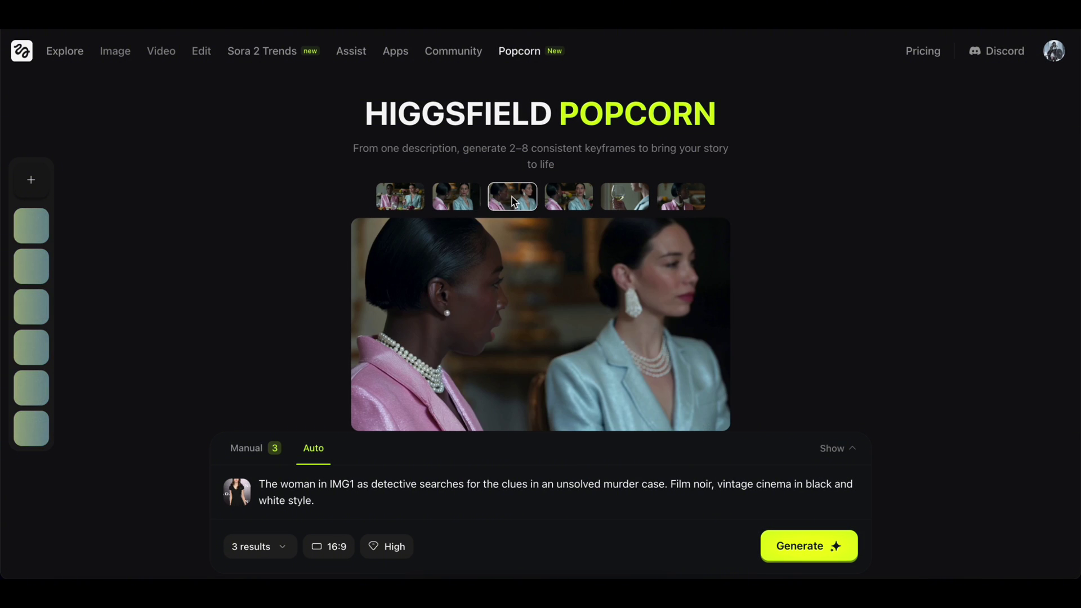
click(572, 195)
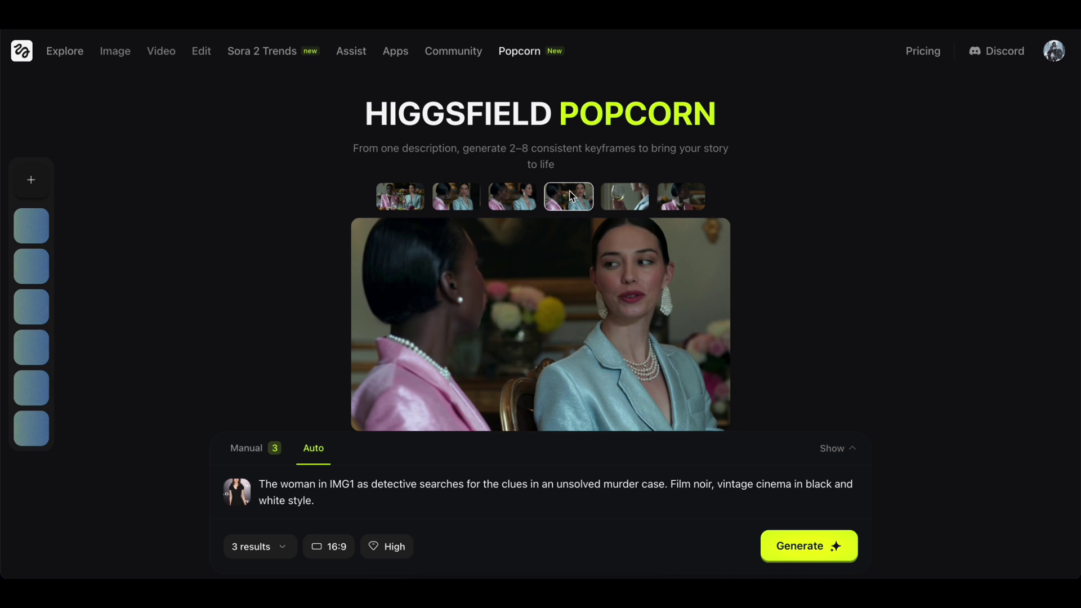
click(618, 200)
click(695, 207)
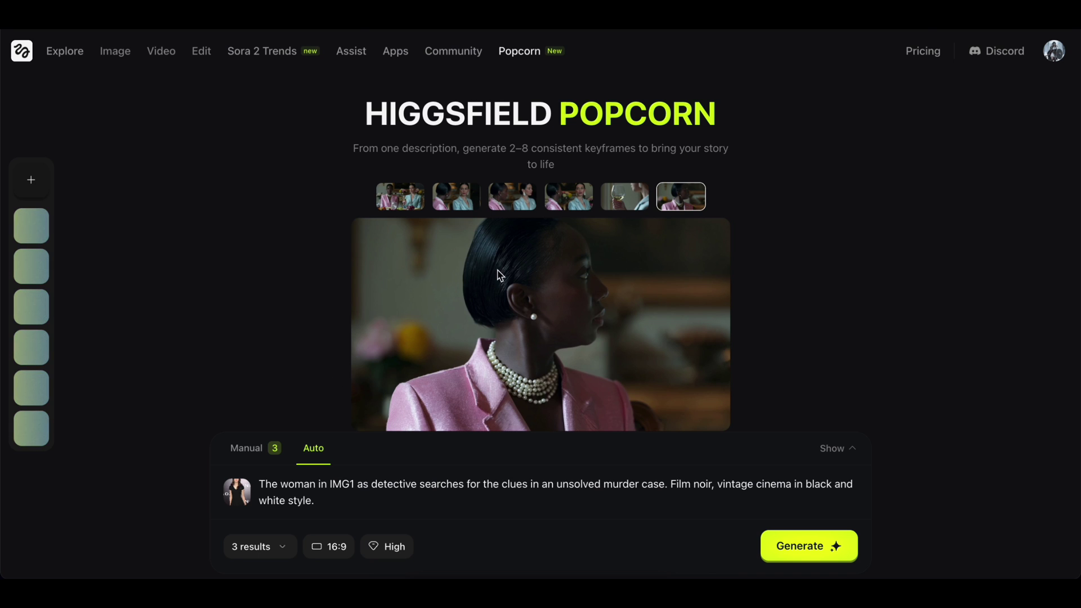
Clear the existing prompt and reference image, and set the result count to one
triple_click(344, 506)
key(super+c)
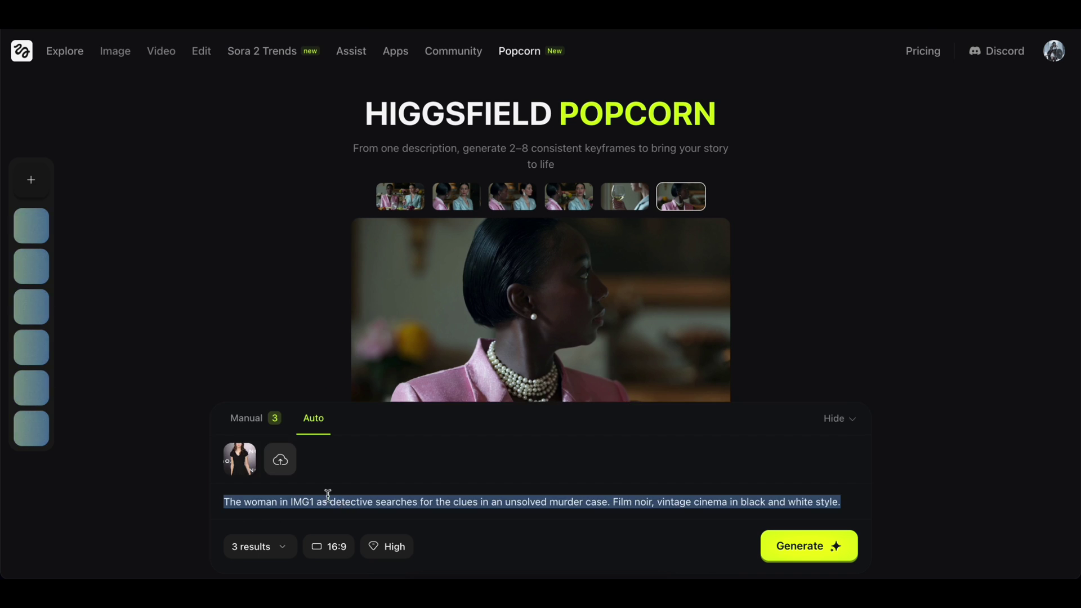
key(BackSpace)
click(254, 444)
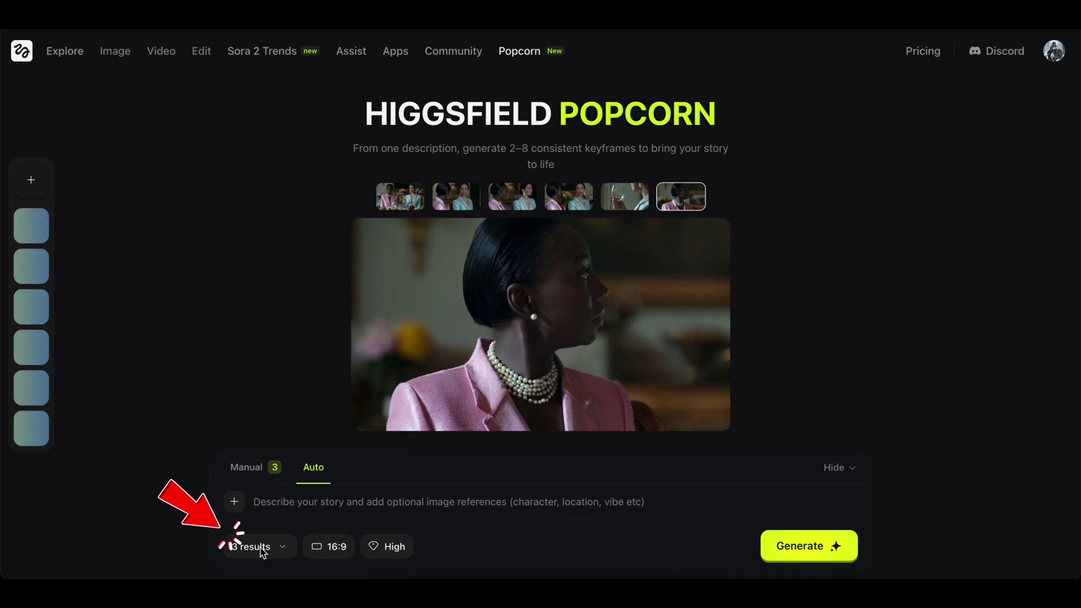
click(276, 545)
click(203, 306)
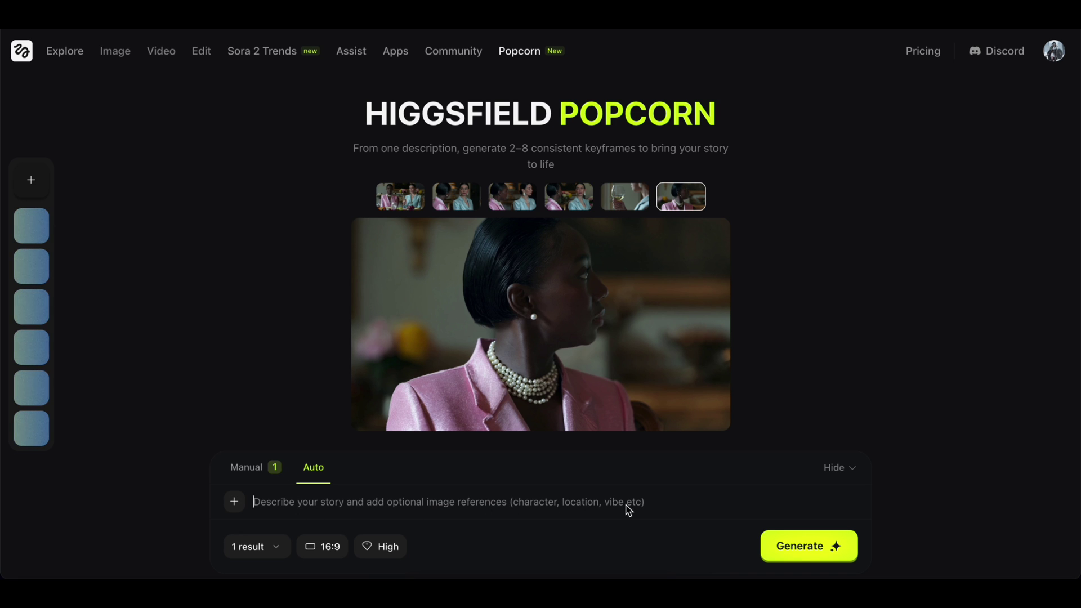
Add the woman's photo as reference, paste the film-noir detective prompt, and request 4 outputs
click(233, 502)
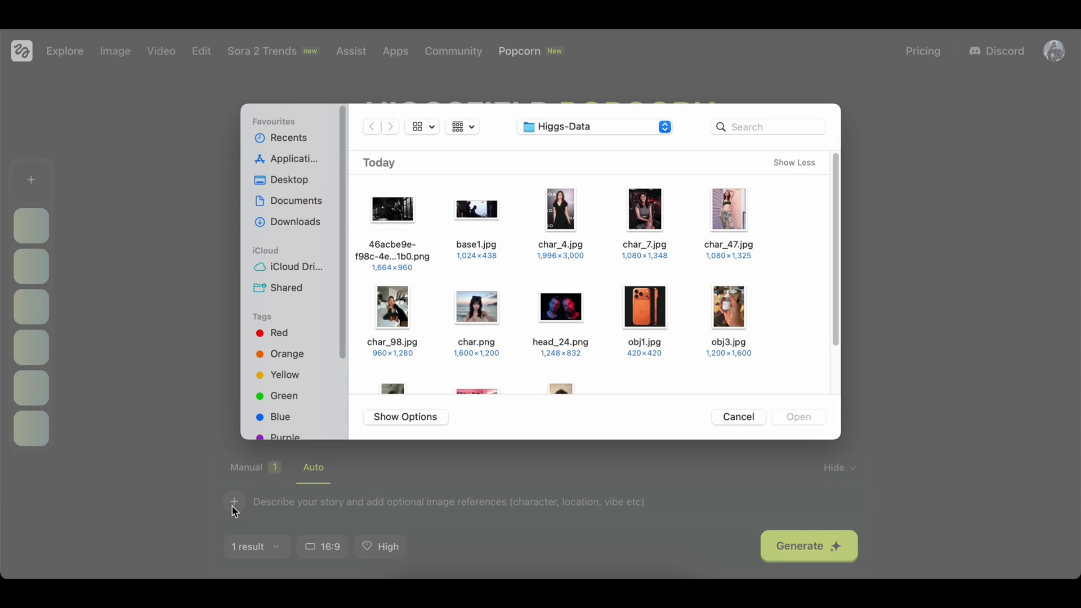
double_click(653, 287)
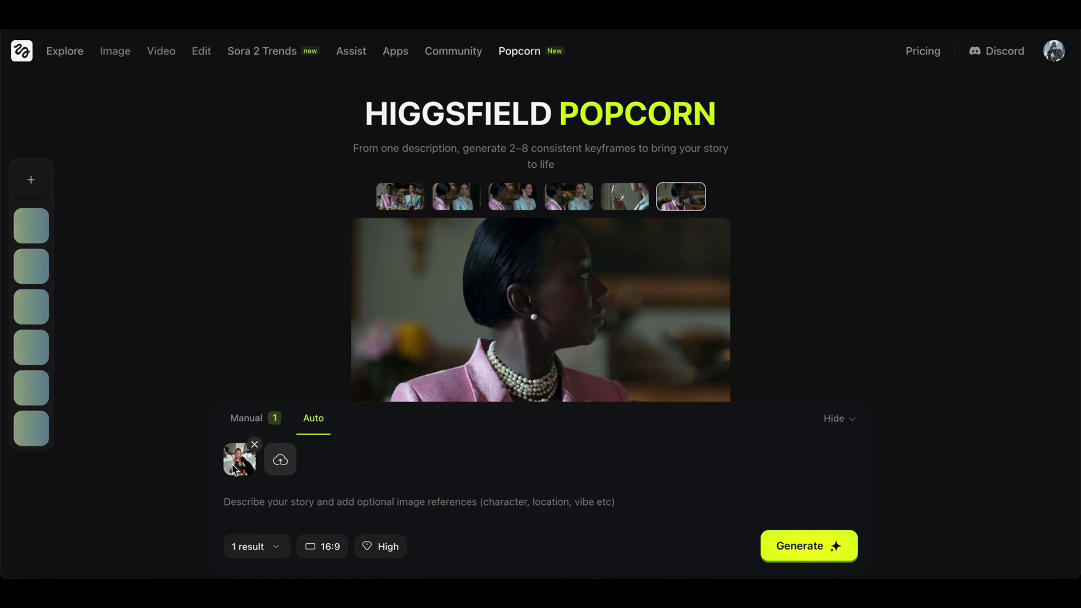
click(567, 588)
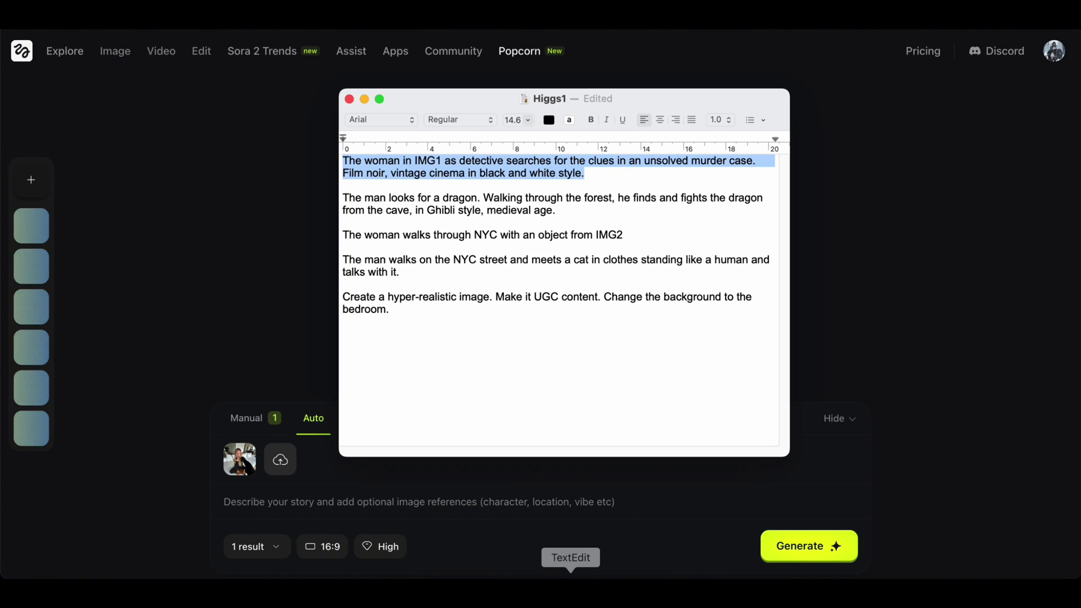
click(284, 501)
key(super+v)
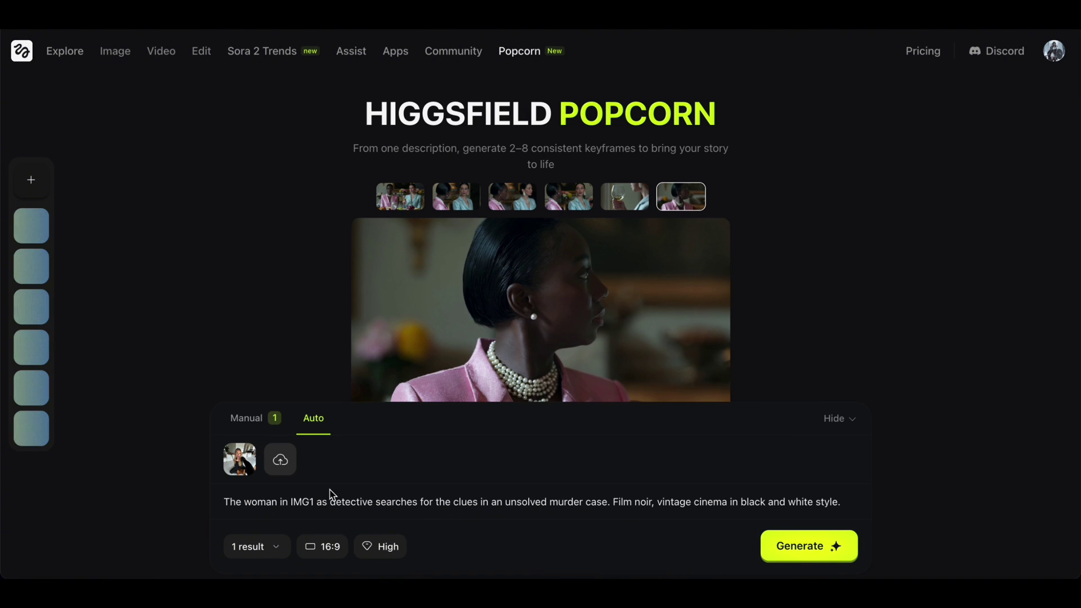
click(264, 548)
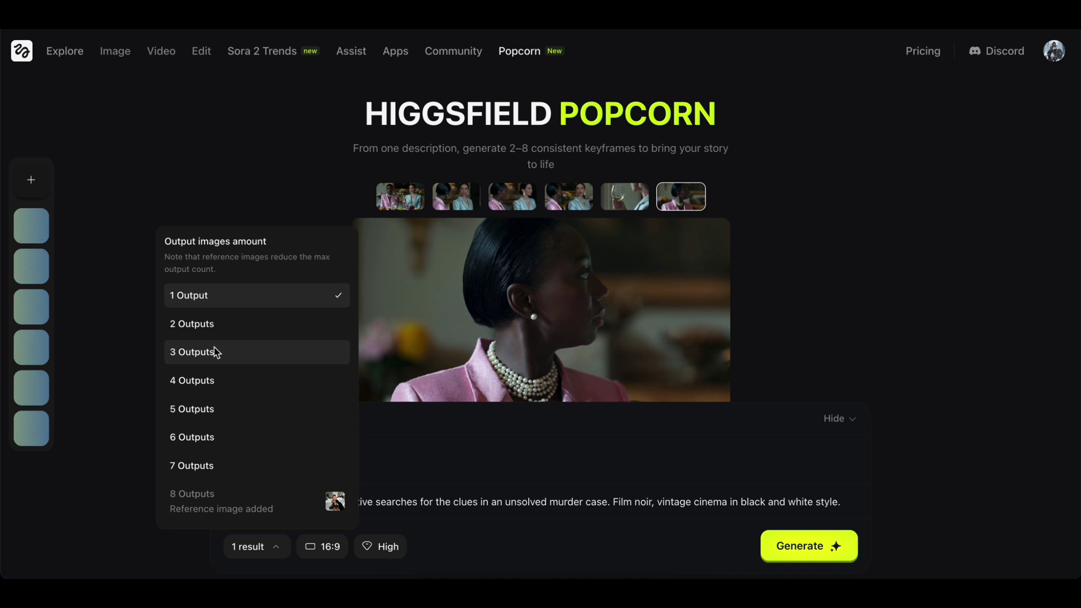
click(257, 380)
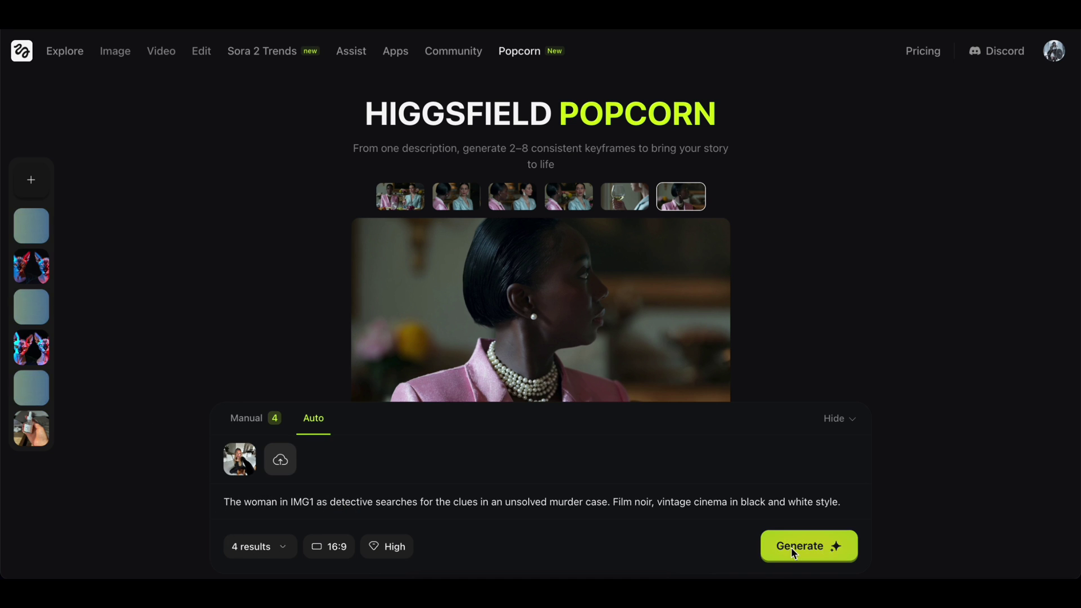
Generate the four noir keyframes and enlarge both desk scenes and the trench-coat portrait
click(811, 546)
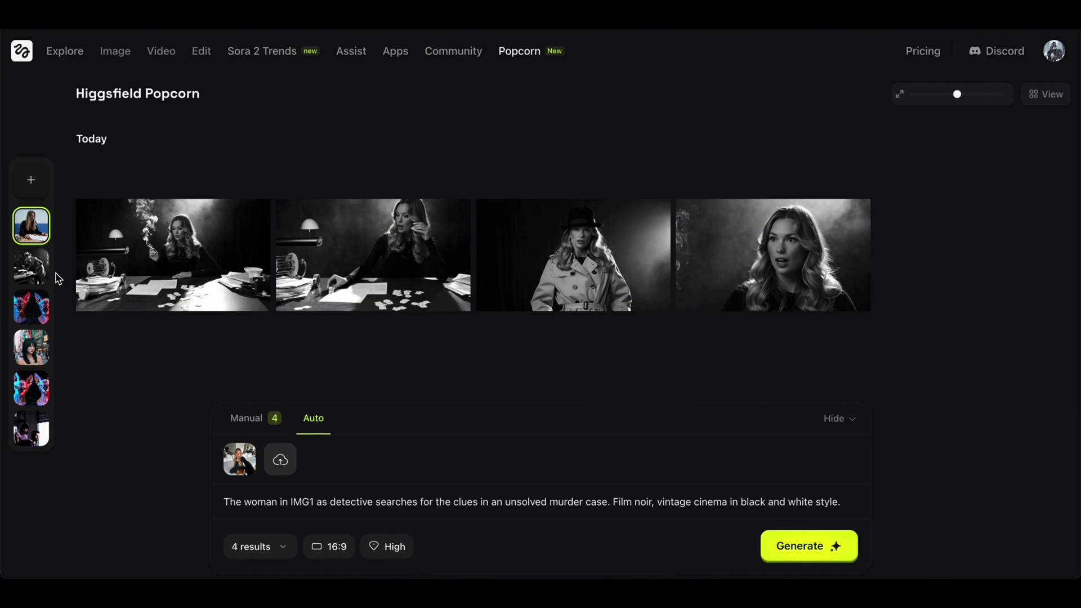
click(146, 275)
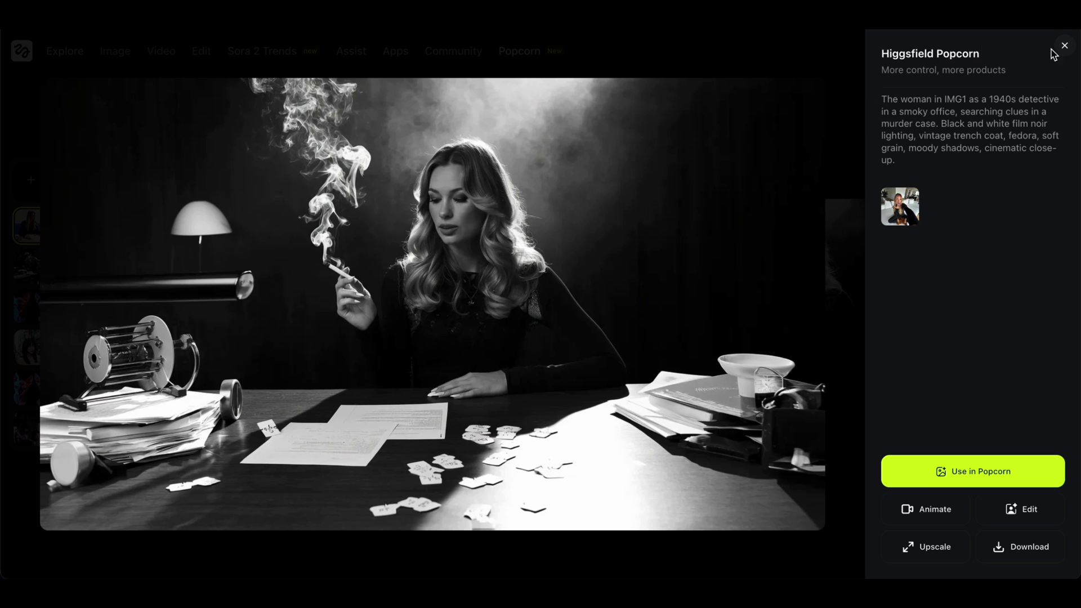
click(1064, 47)
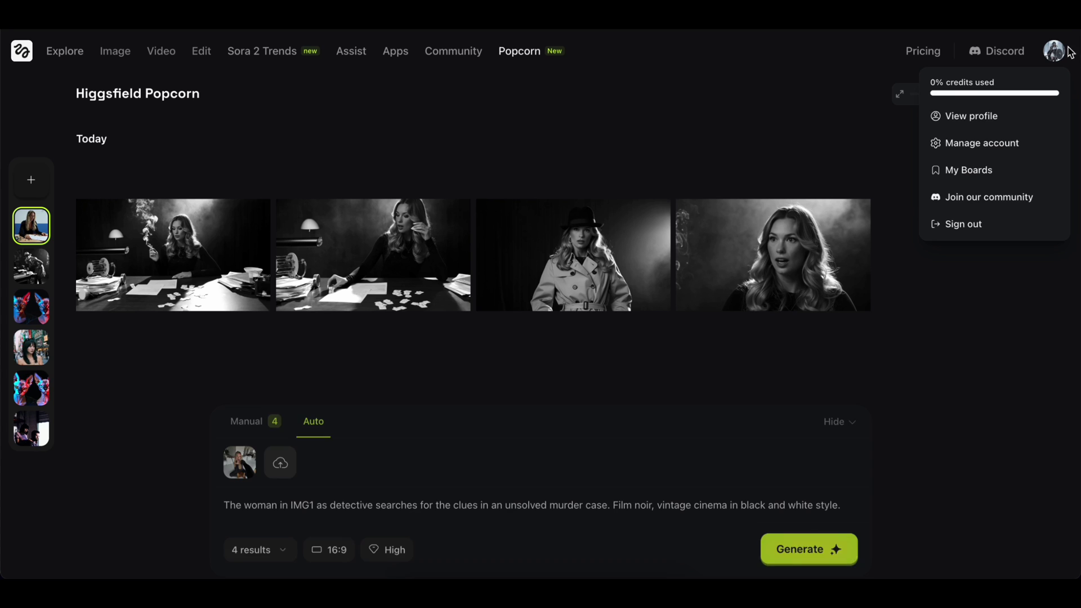
click(287, 169)
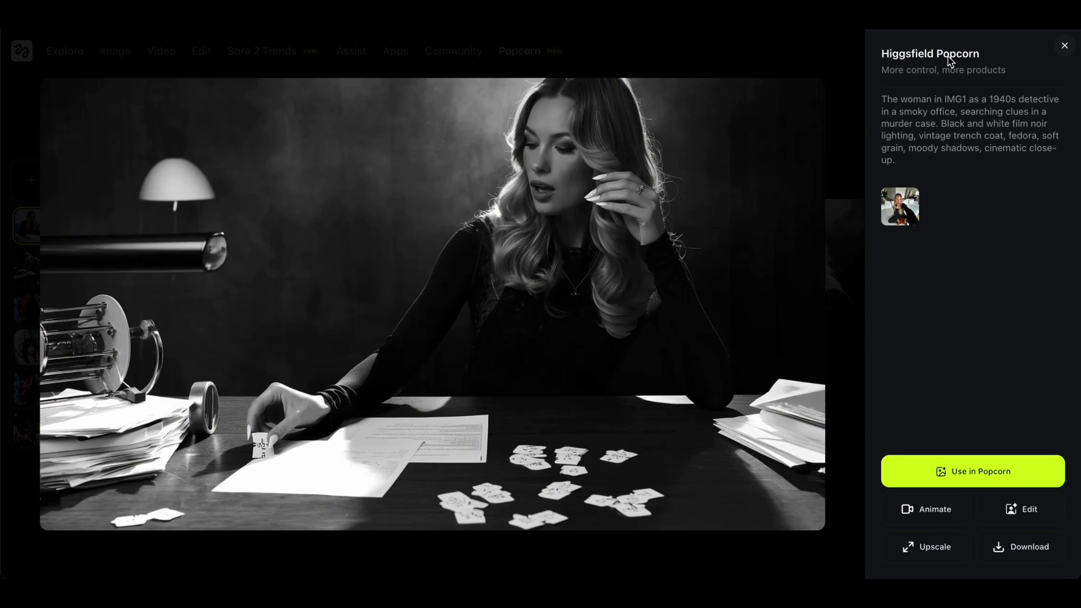
click(1064, 46)
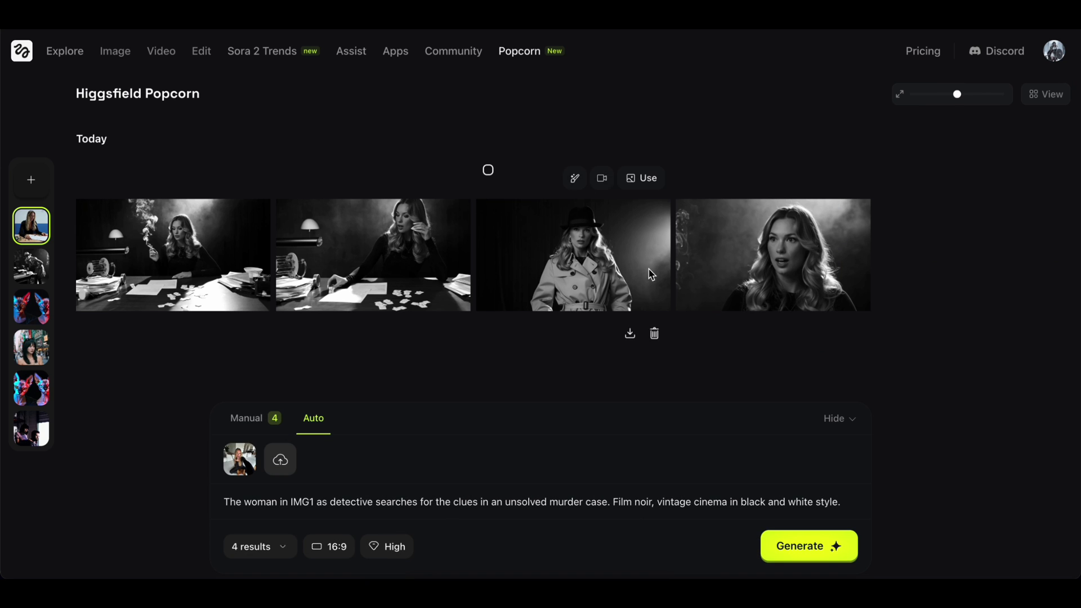
click(569, 242)
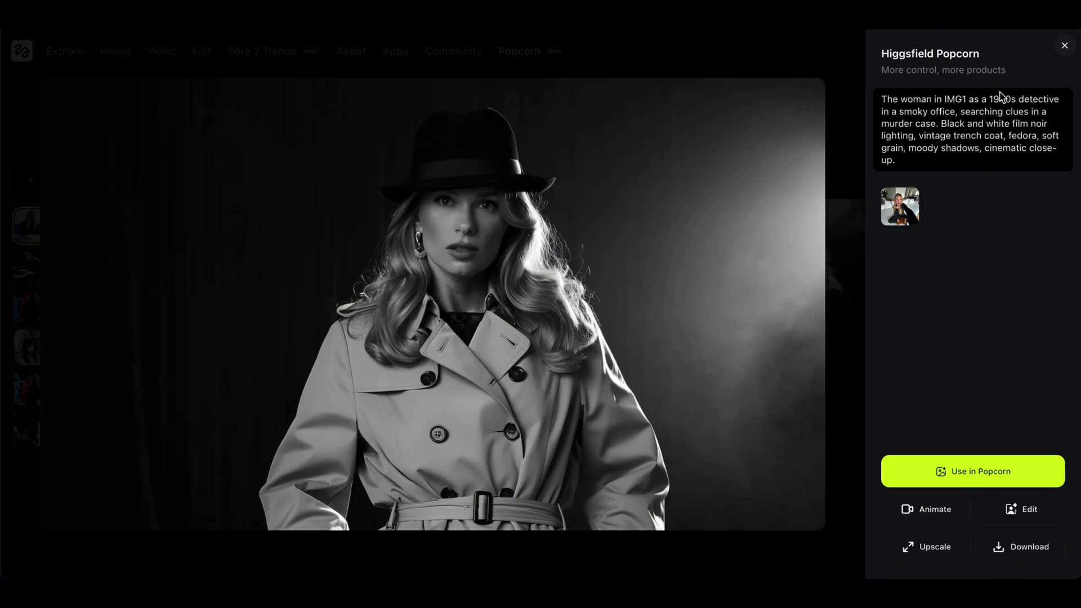
click(1063, 46)
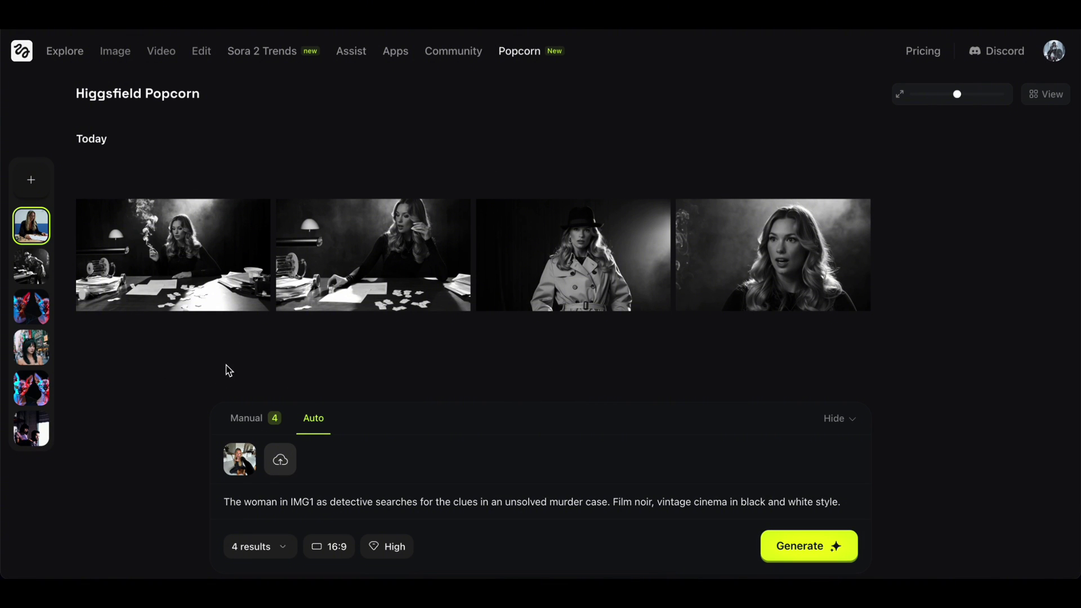
Start a new Popcorn project and replace the IMG1 reference with the man's photo
click(32, 188)
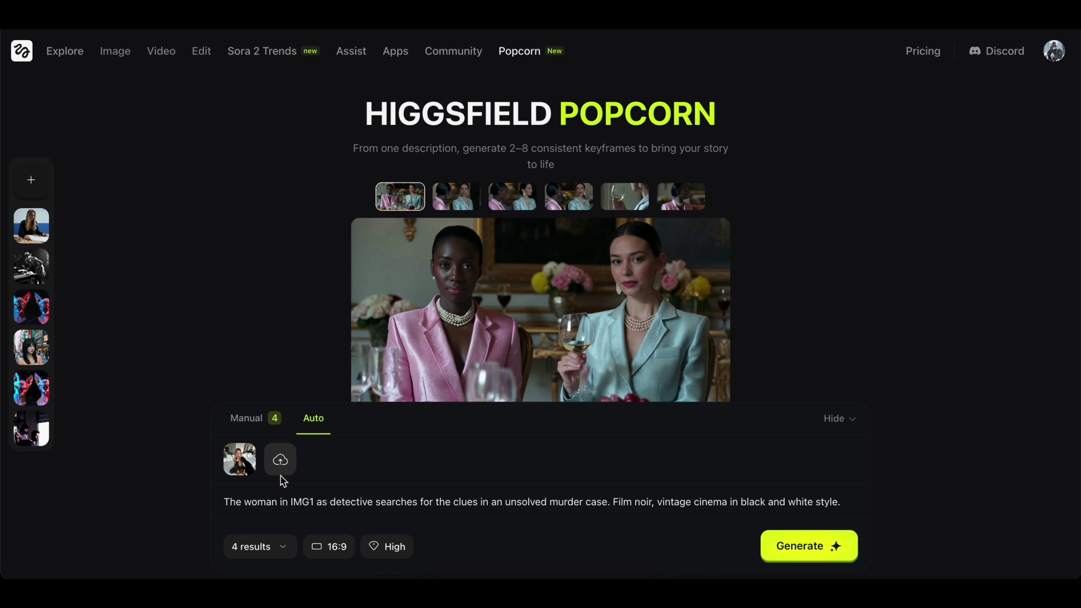
click(254, 446)
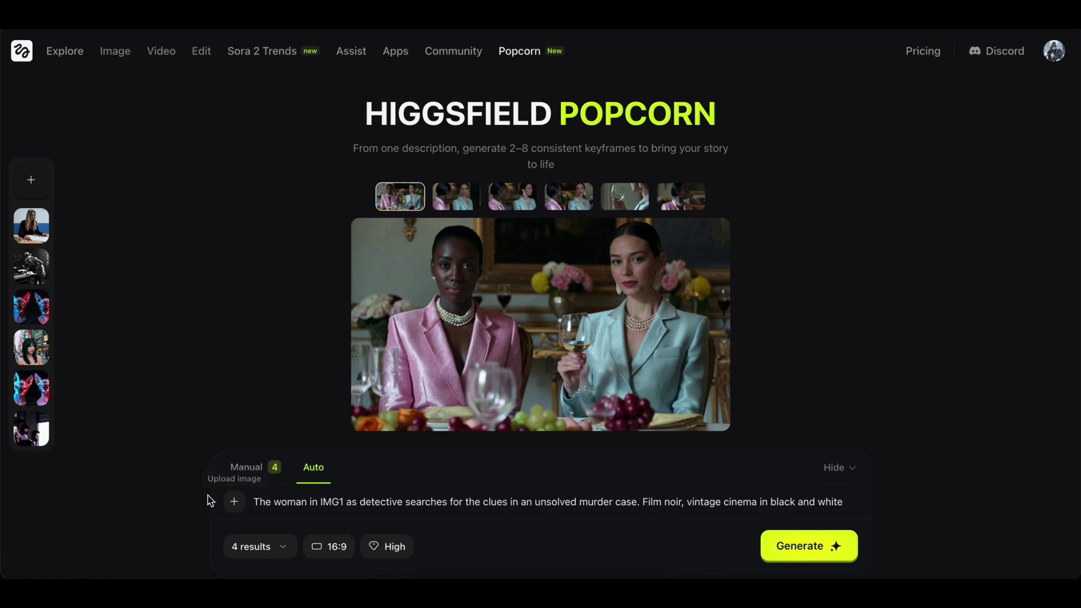
click(236, 507)
scroll(563, 260, down, 3)
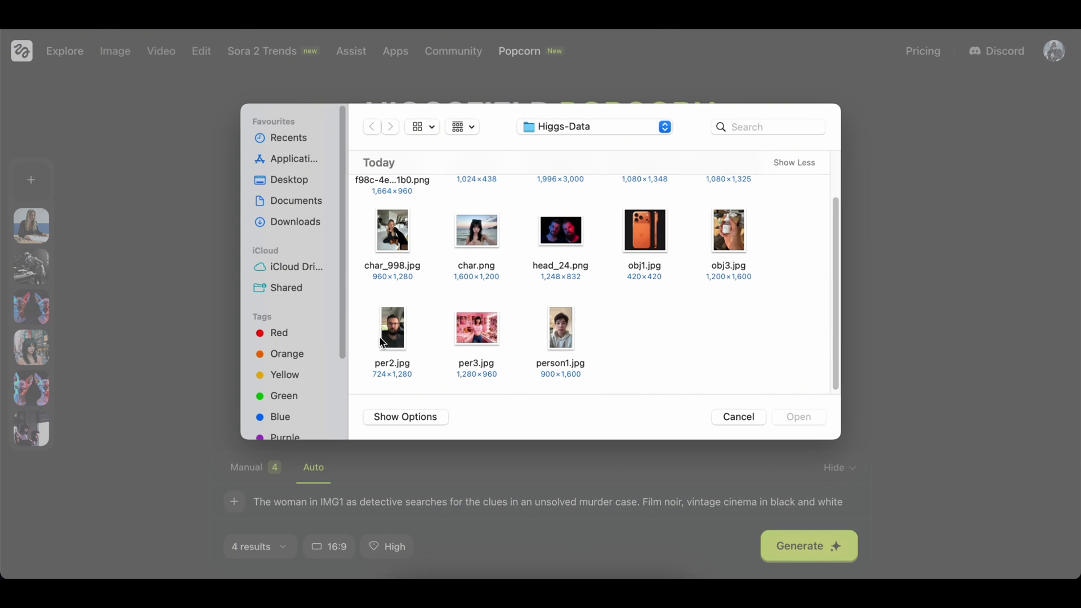
double_click(557, 313)
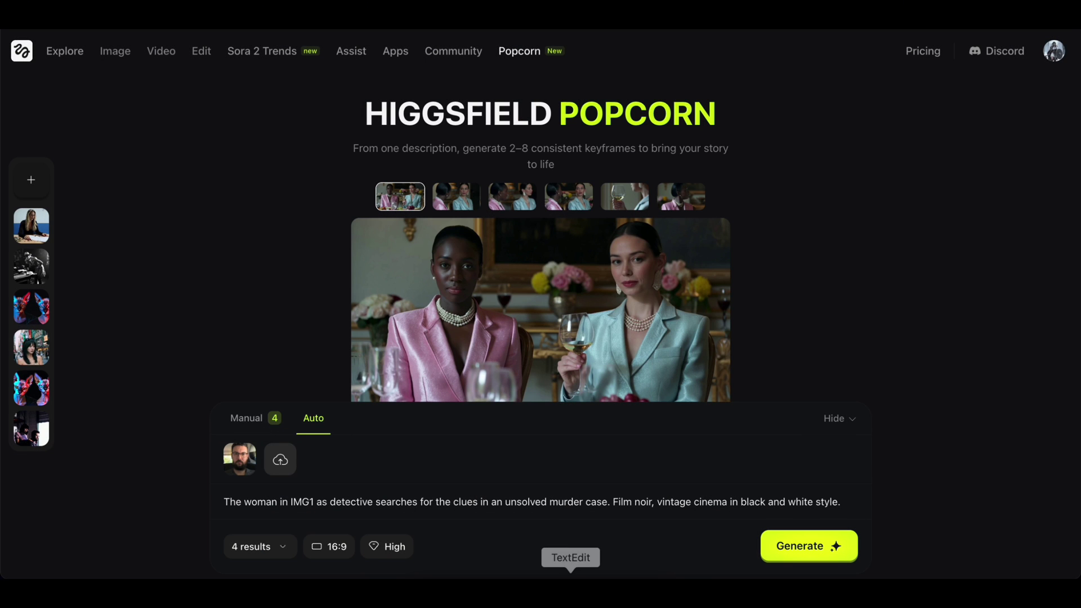
Paste the Ghibli-style dragon prompt from TextEdit, set 9:16 aspect ratio, and generate
click(570, 591)
drag(609, 210, 339, 205)
key(super+c)
click(327, 235)
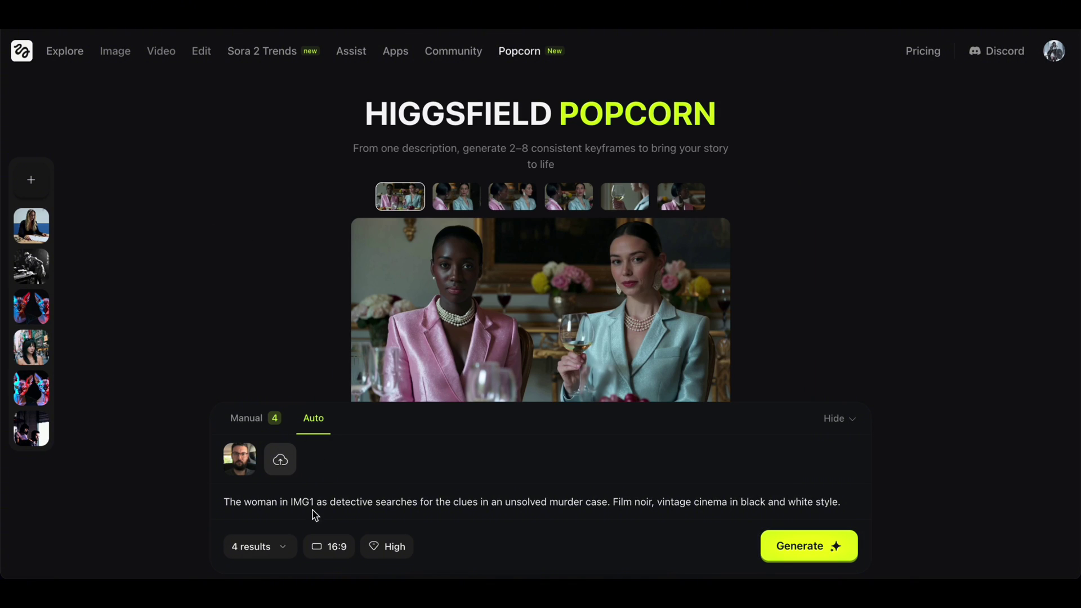
key(super+a)
key(super+v)
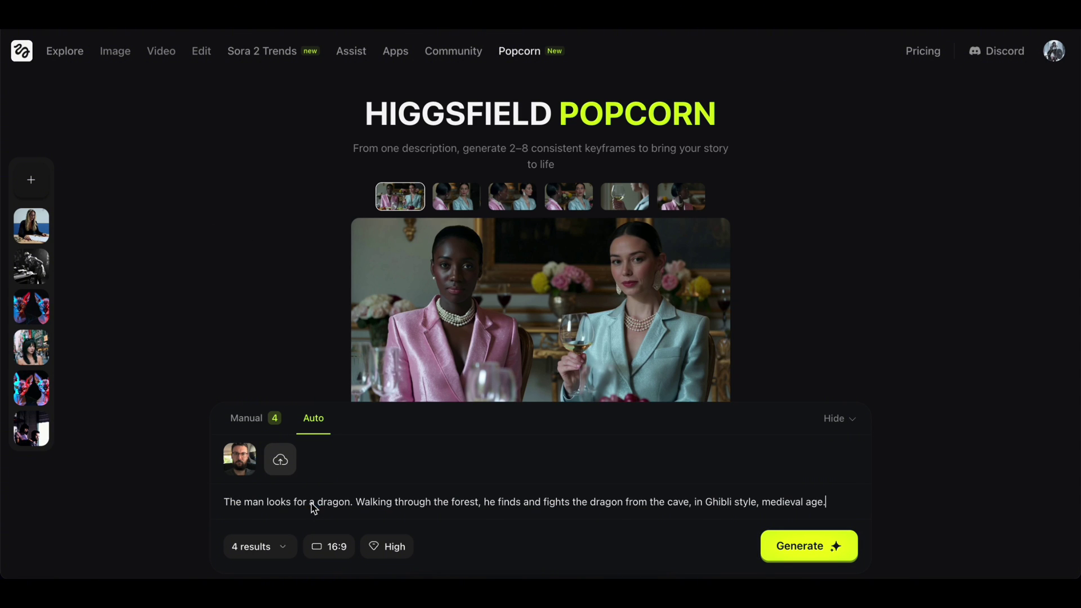
drag(712, 507, 757, 503)
click(350, 485)
click(329, 546)
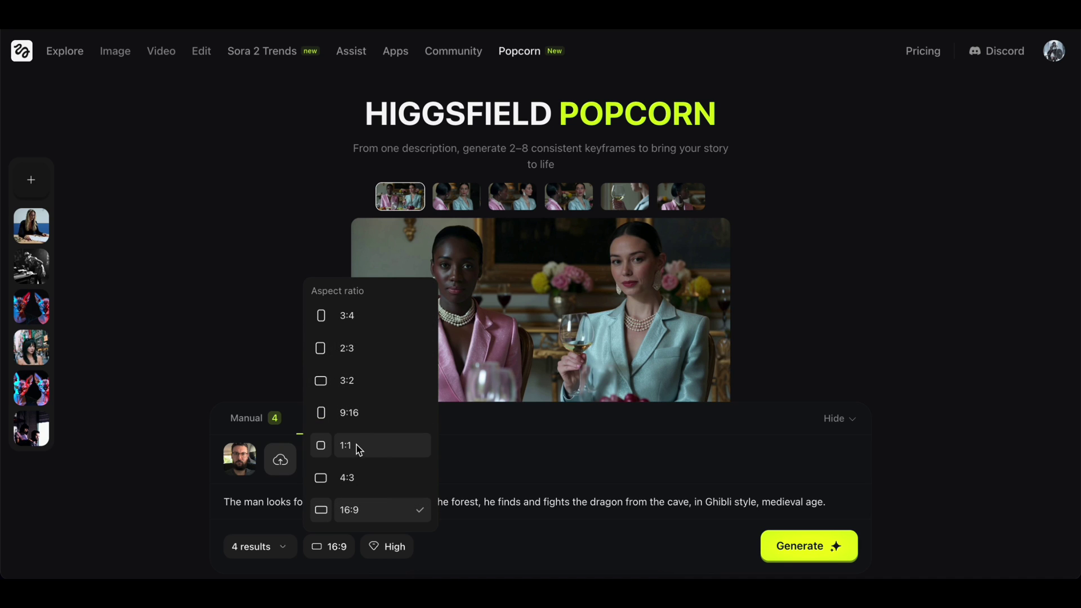
click(361, 414)
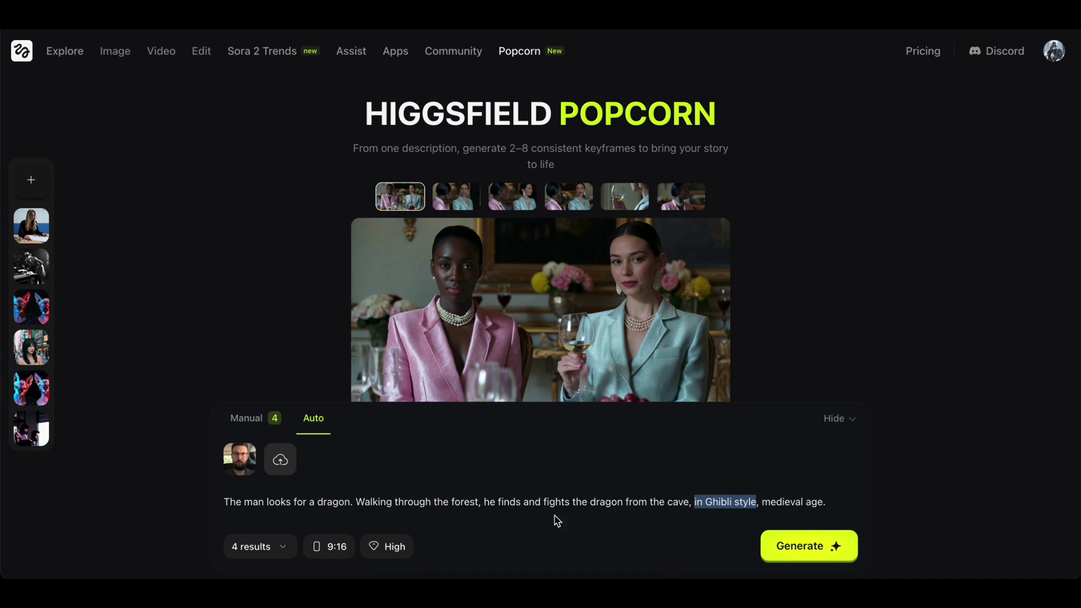
click(807, 545)
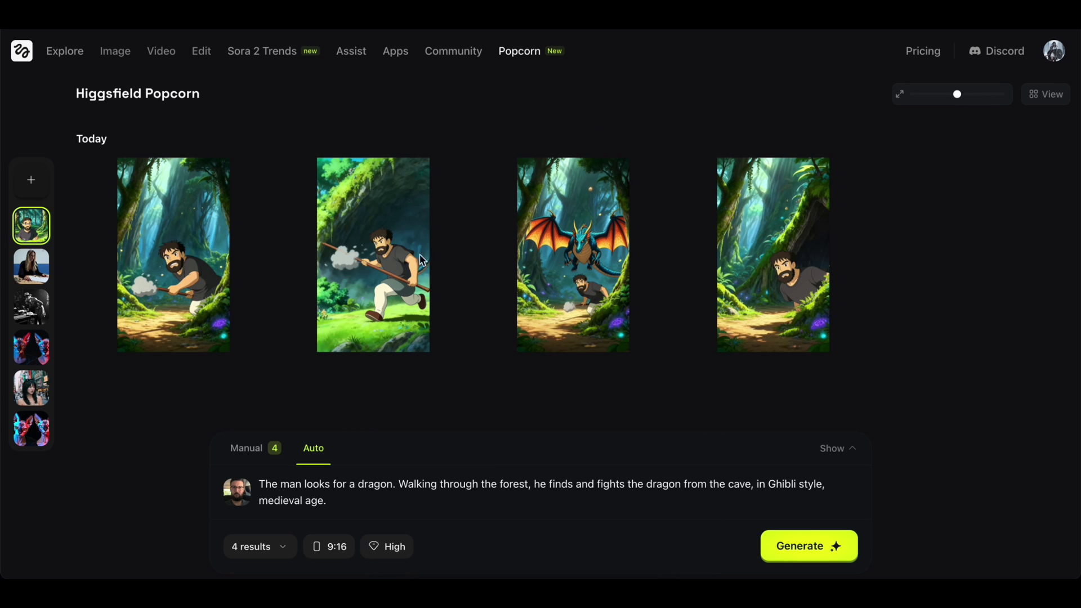
Enlarge each of the four Ghibli keyframes, including the dragon shot, then start a new story
click(169, 253)
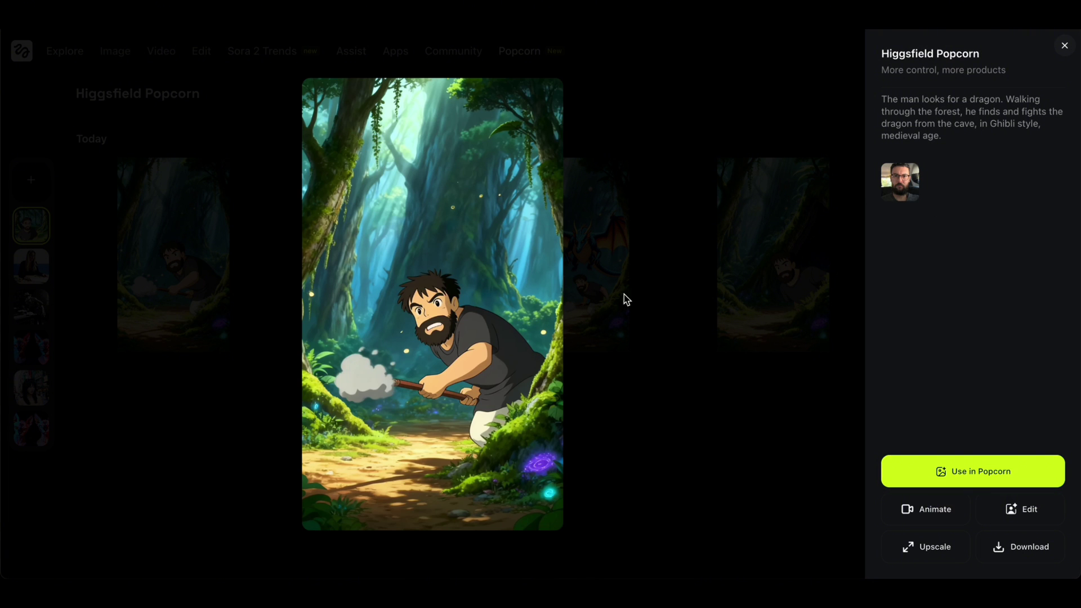
click(684, 312)
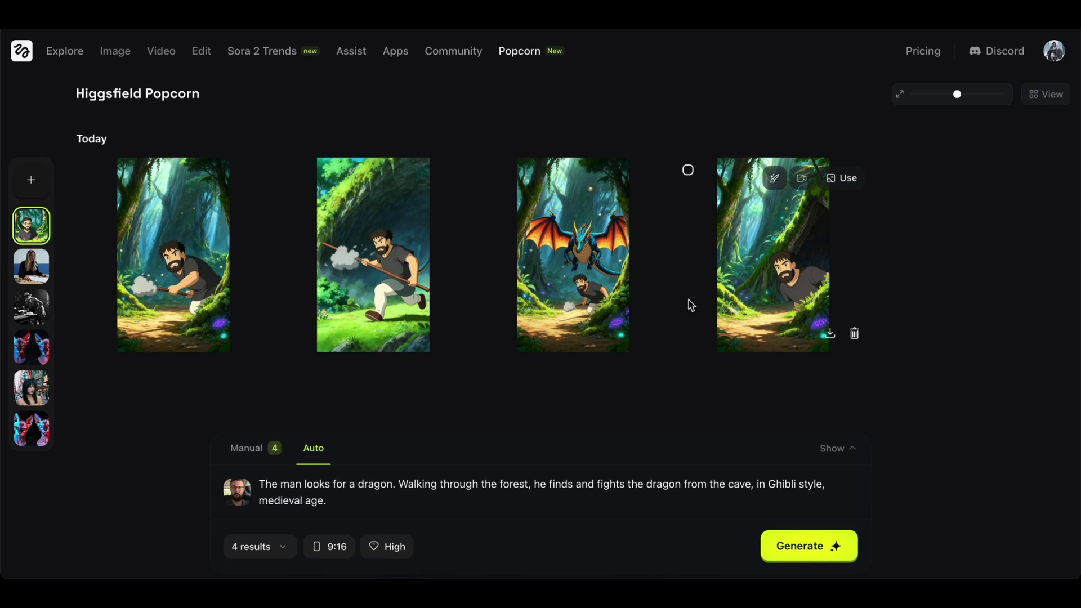
click(393, 263)
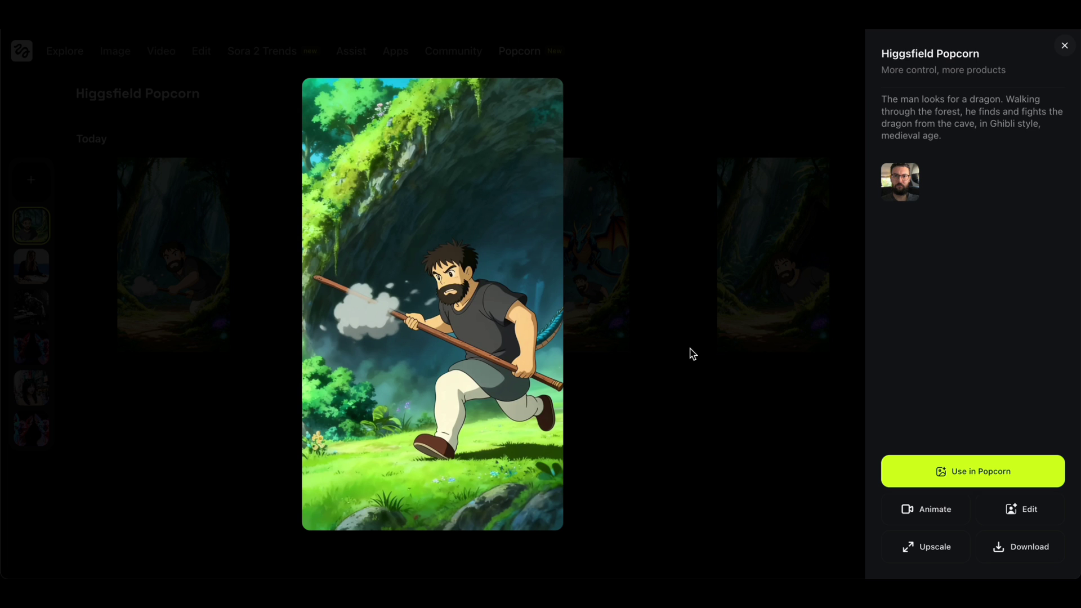
click(694, 343)
click(571, 292)
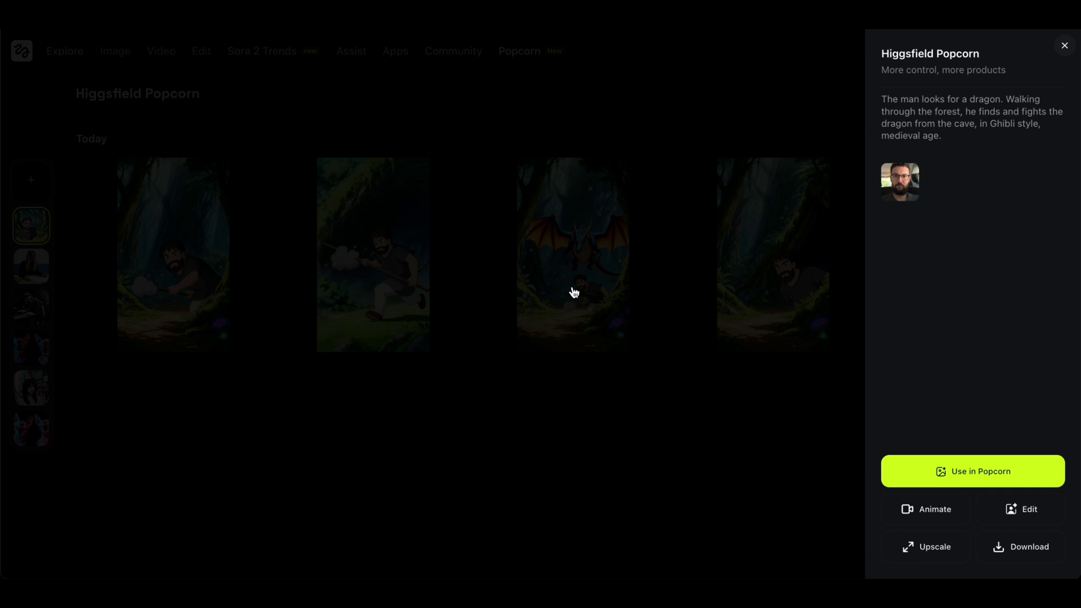
click(721, 352)
click(818, 288)
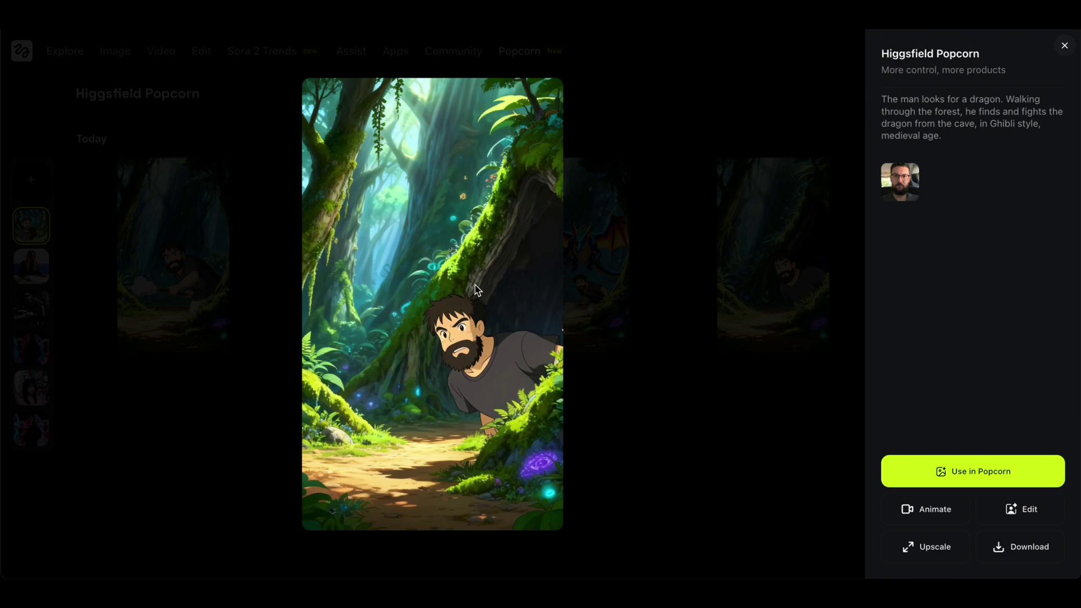
click(703, 244)
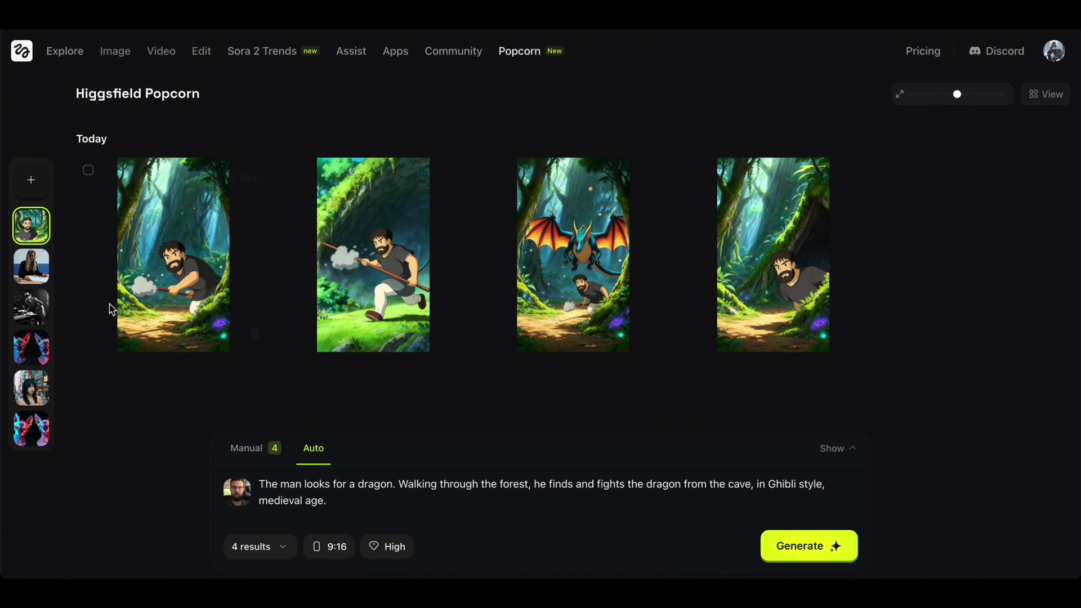
click(32, 181)
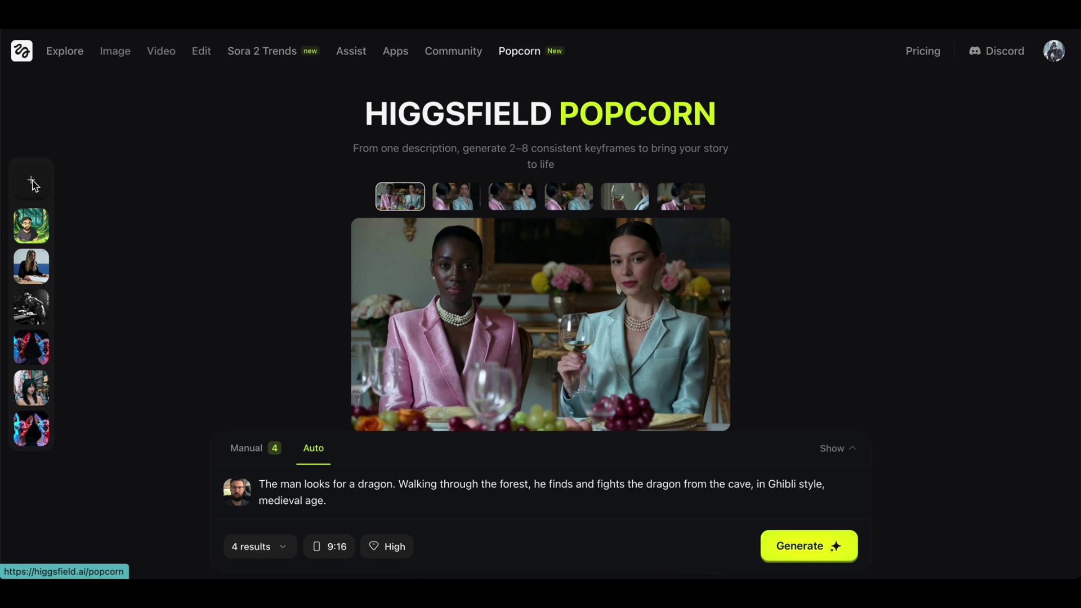
Replace the reference face image with person1.jpg
click(233, 496)
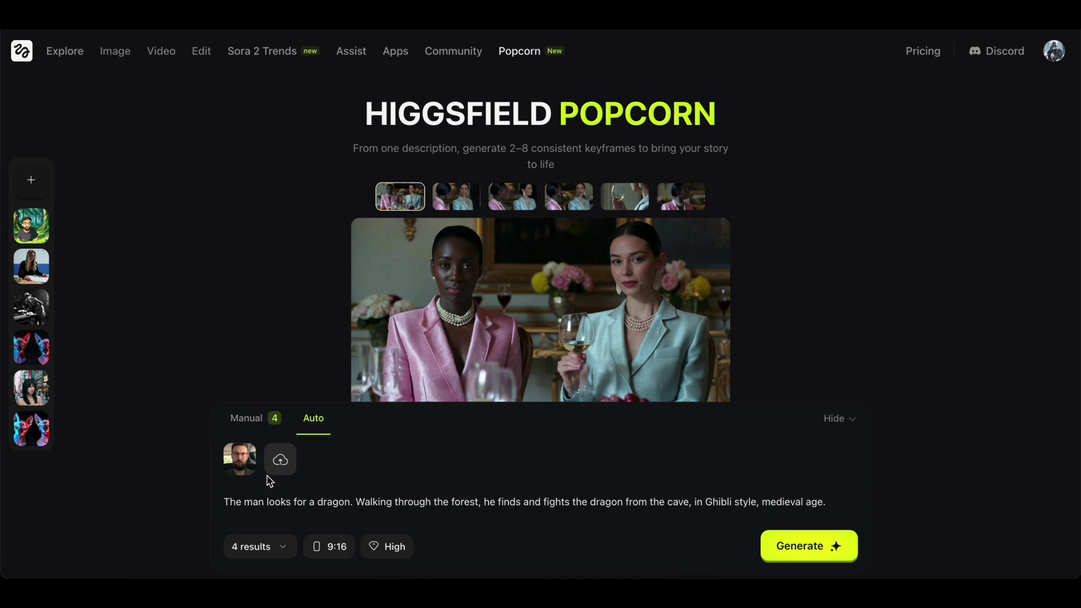
click(254, 445)
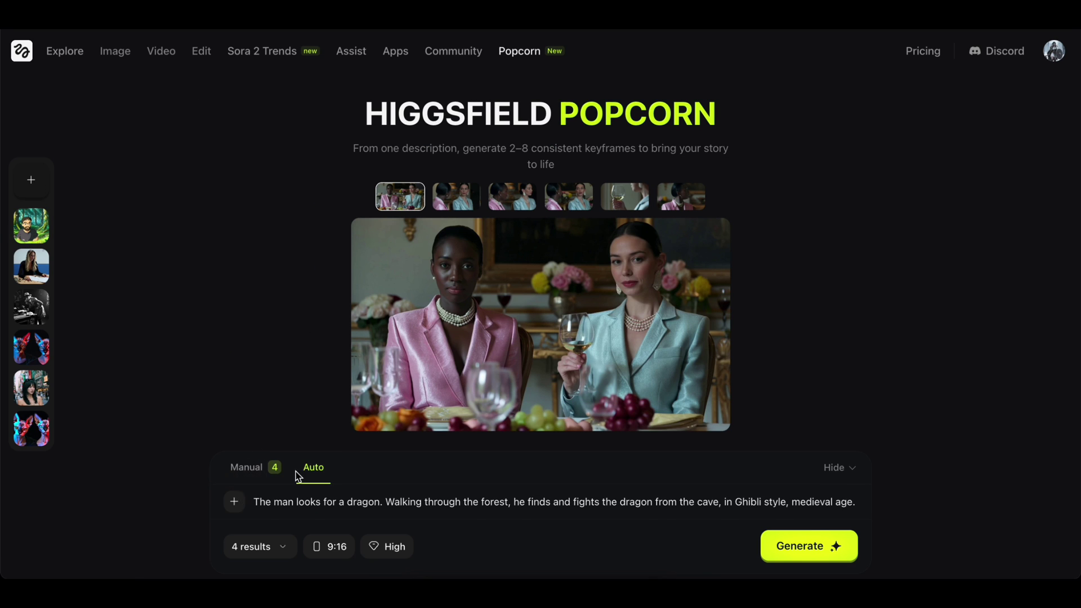
click(261, 489)
scroll(555, 327, down, 3)
double_click(565, 332)
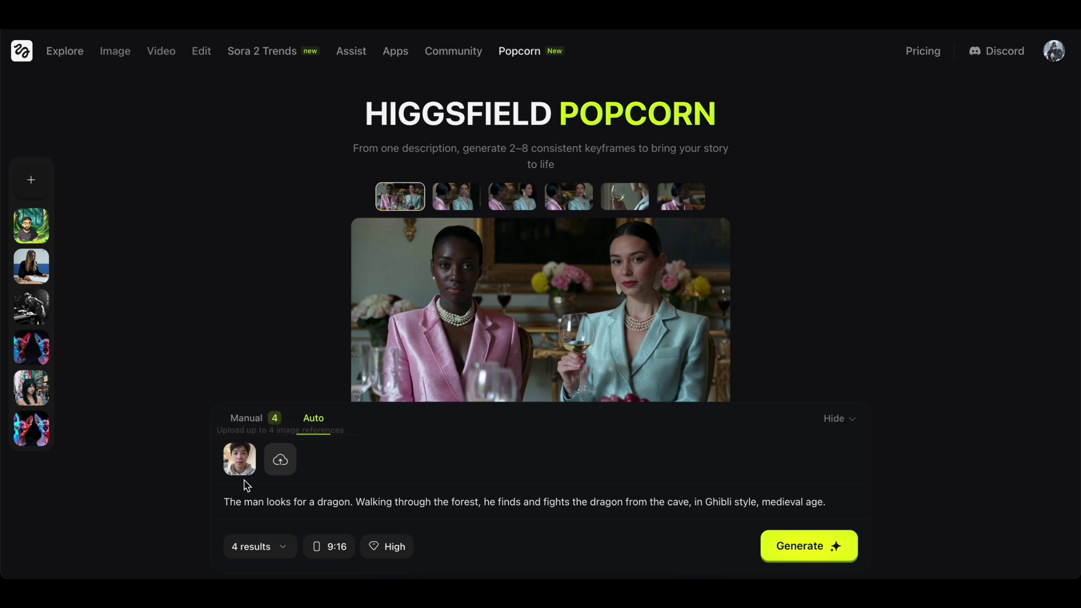
Replace the prompt with the NYC street cat paragraph copied from TextEdit
triple_click(302, 501)
click(570, 589)
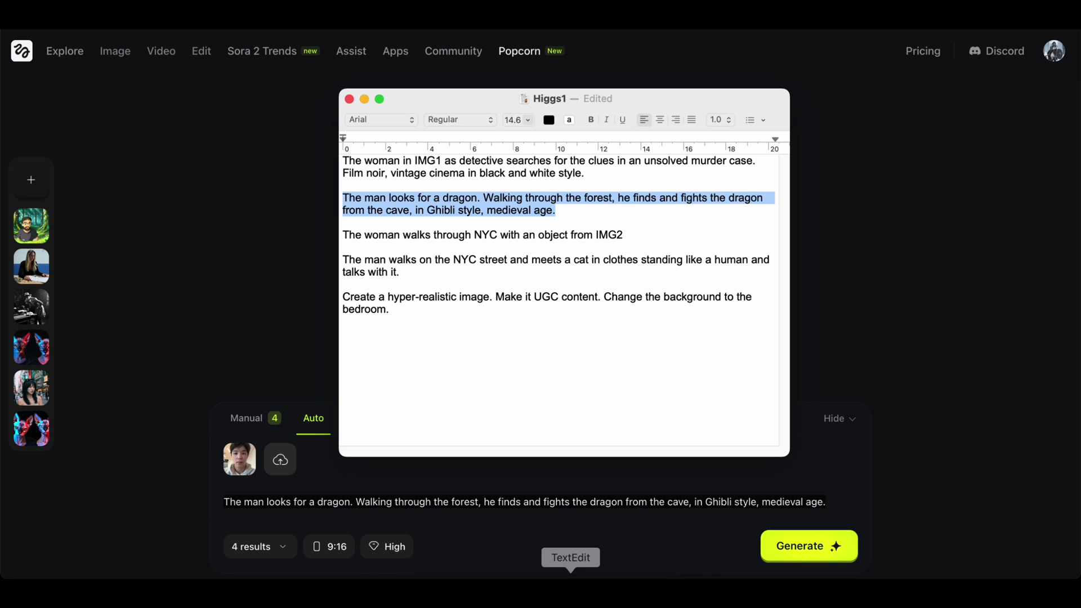
triple_click(357, 263)
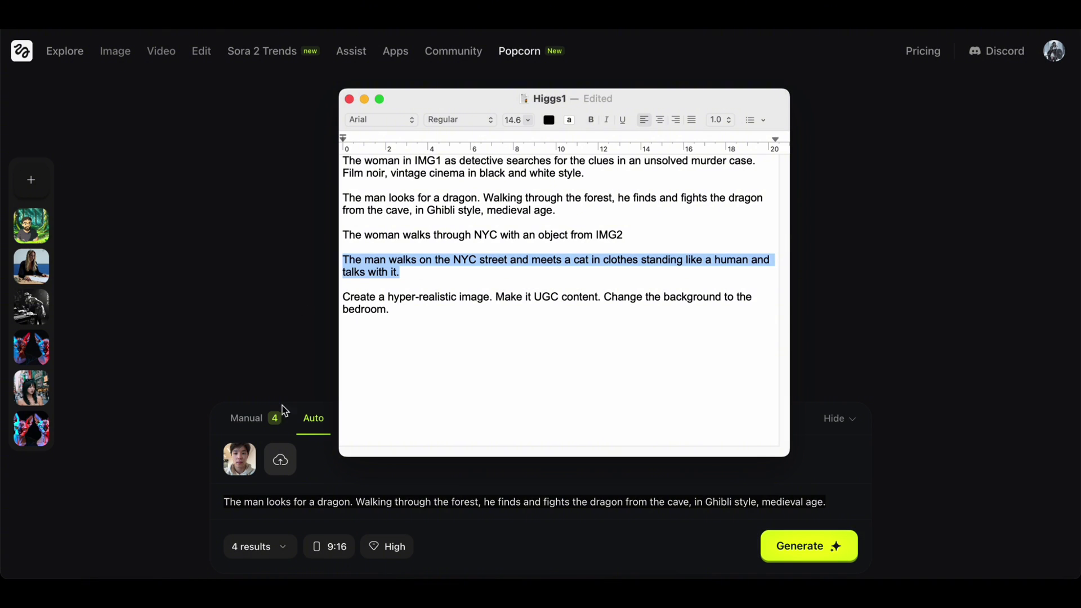
key(super+c)
click(276, 510)
key(super+v)
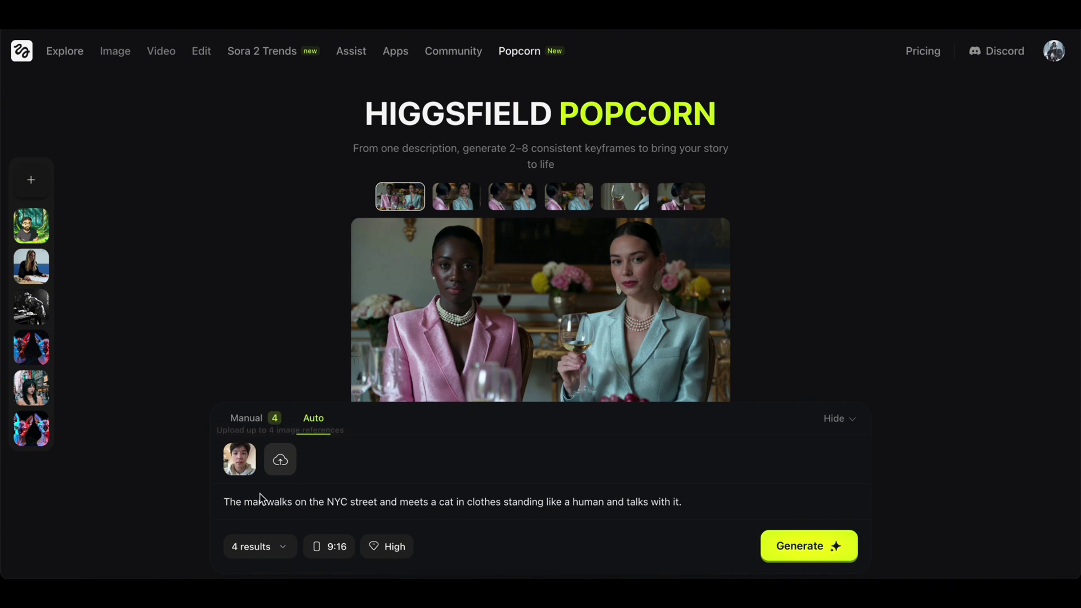
Set 16:9 aspect ratio and 5 results, then generate the man-meets-cat keyframes
click(332, 546)
click(372, 519)
click(259, 546)
click(192, 407)
click(819, 557)
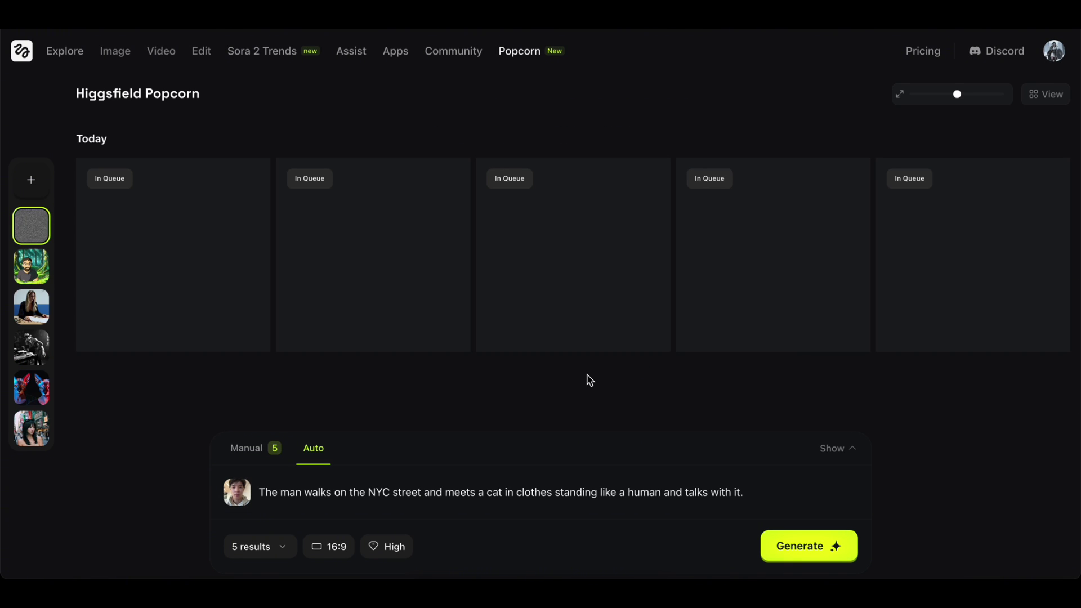
Enlarge four of the NYC keyframes one by one, including the man-and-cat shots, closing each
mouse_move(170, 280)
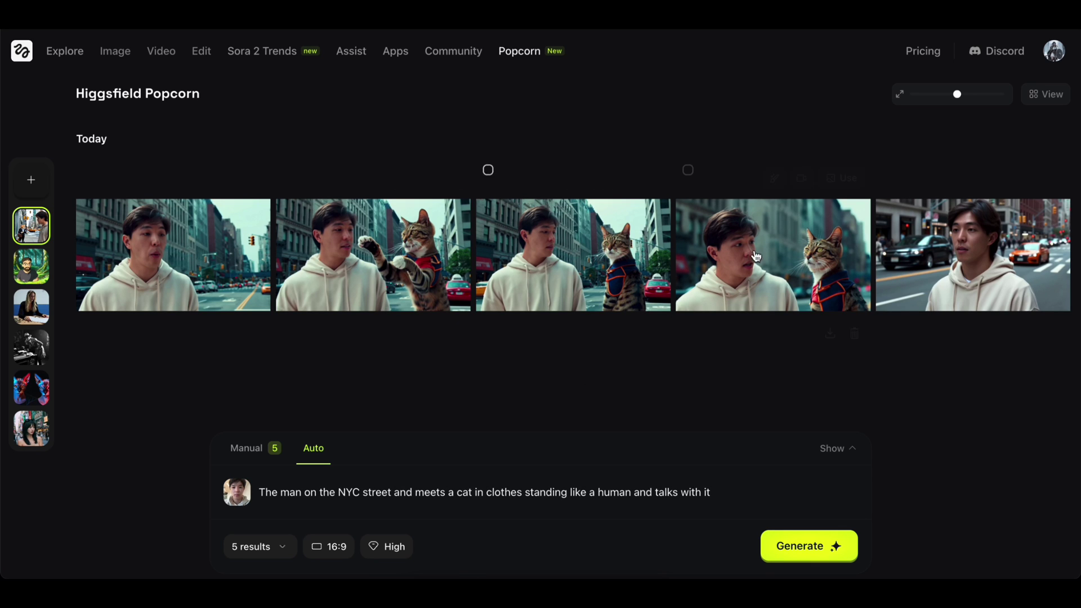
mouse_move(964, 272)
mouse_move(102, 274)
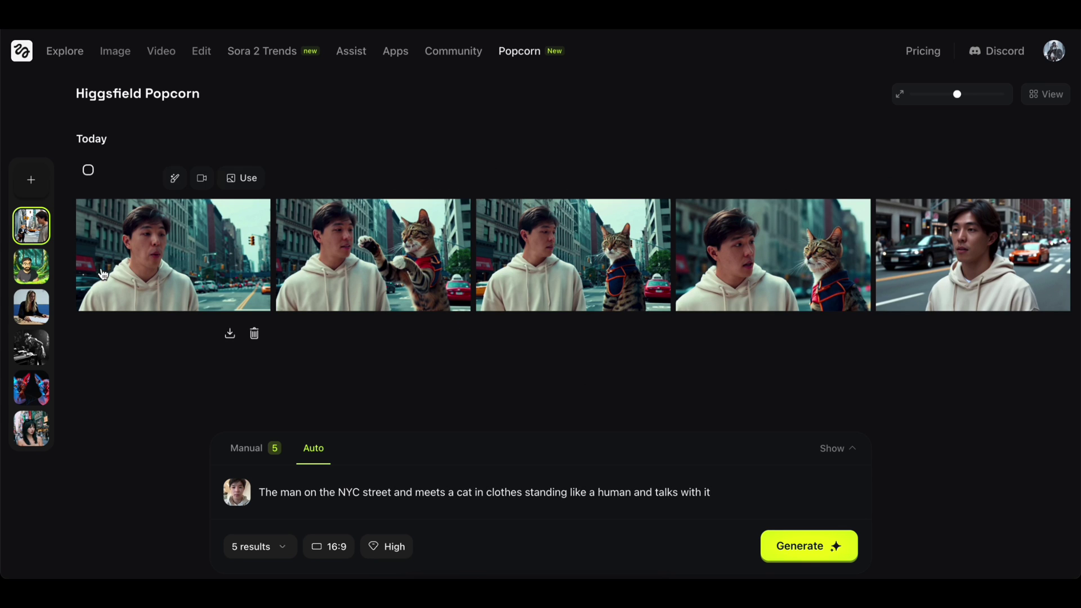
click(153, 236)
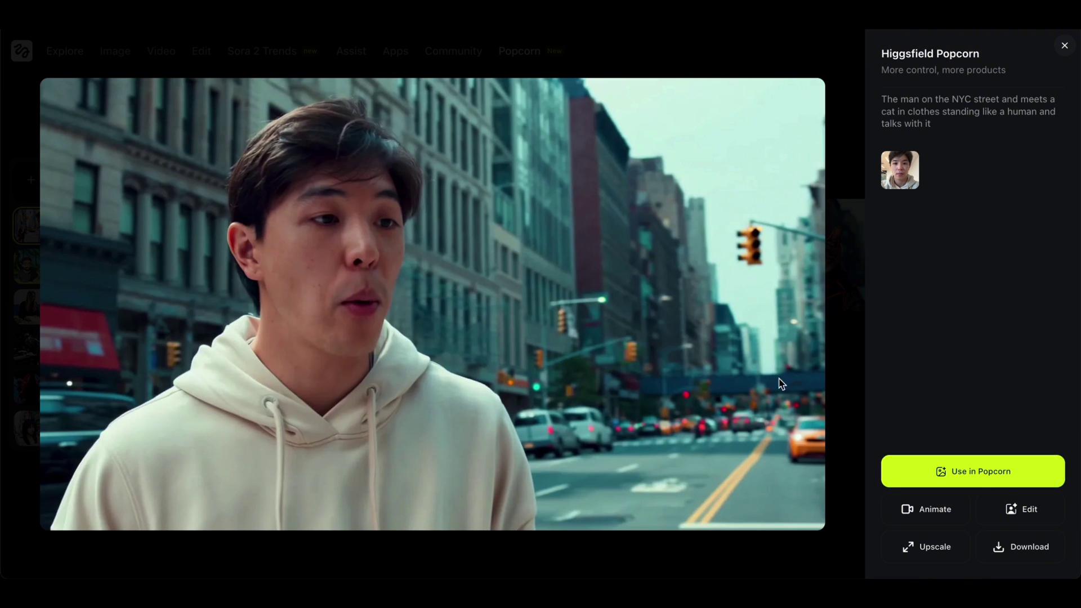
click(1064, 46)
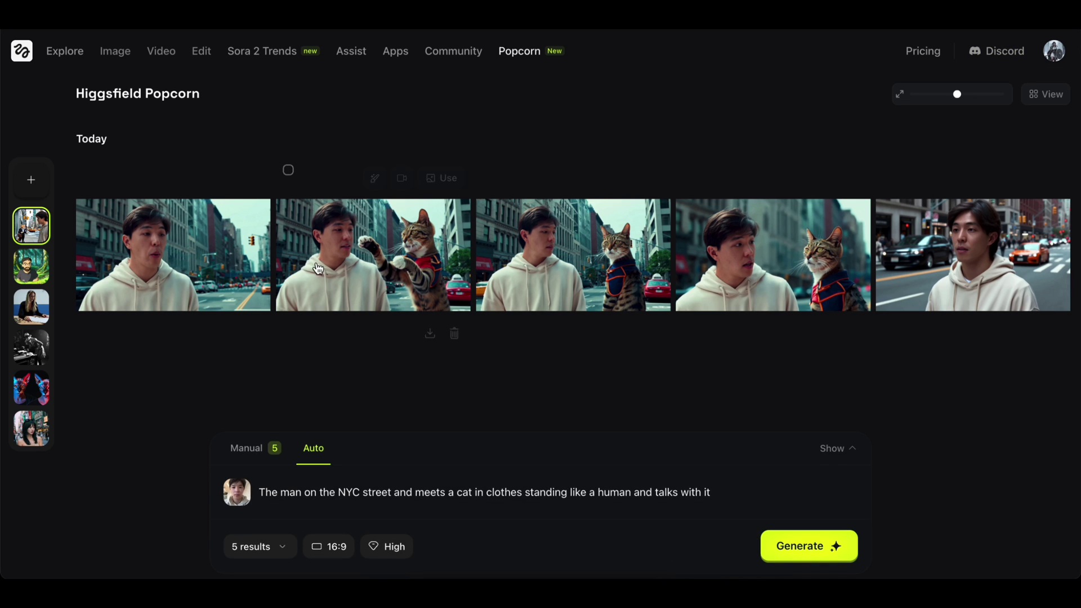
click(276, 307)
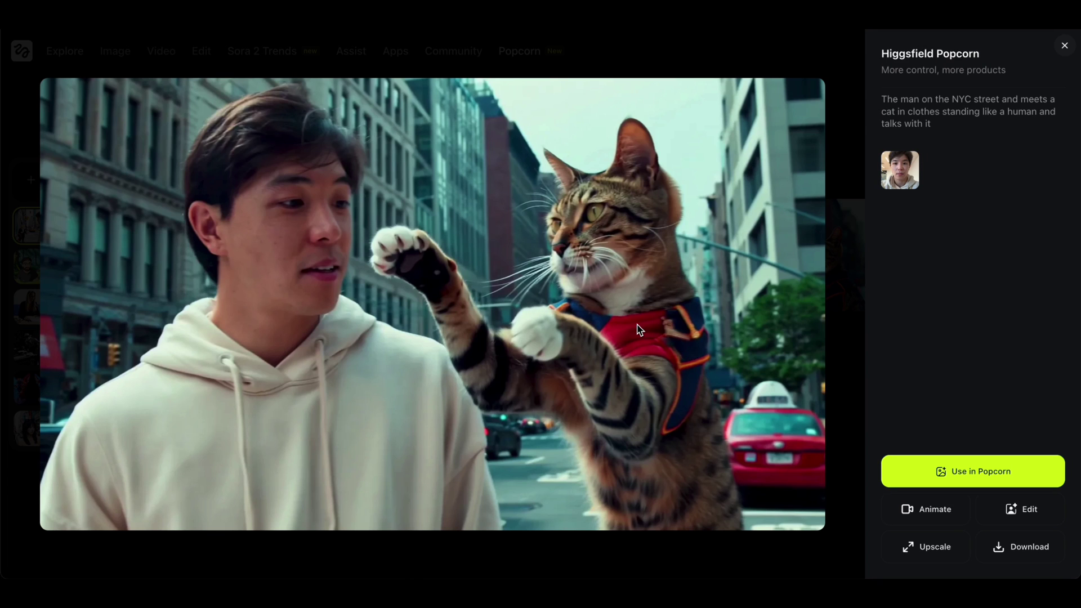
click(1065, 46)
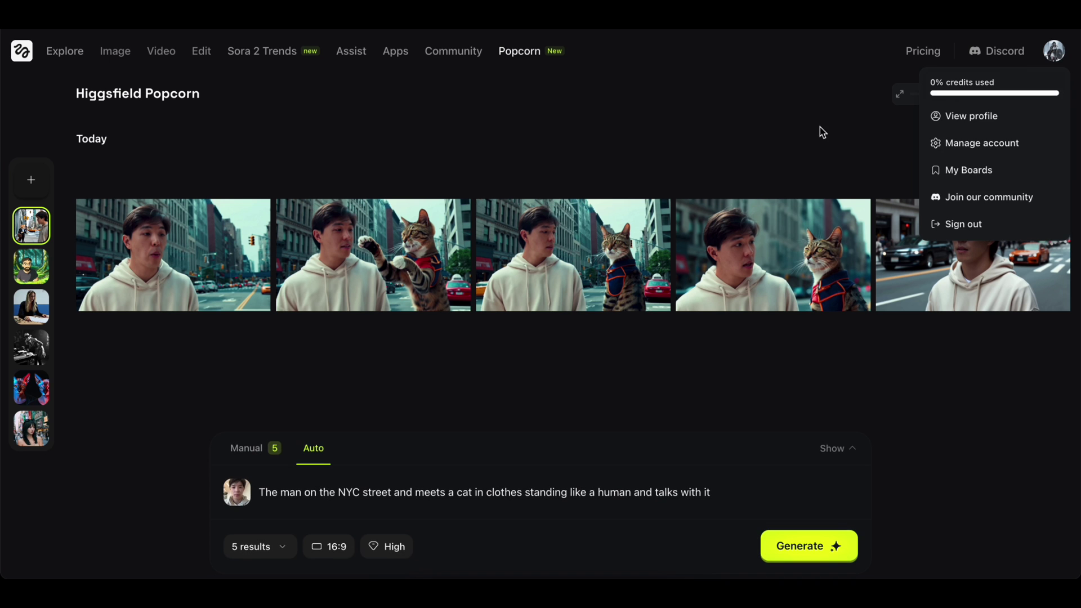
click(529, 242)
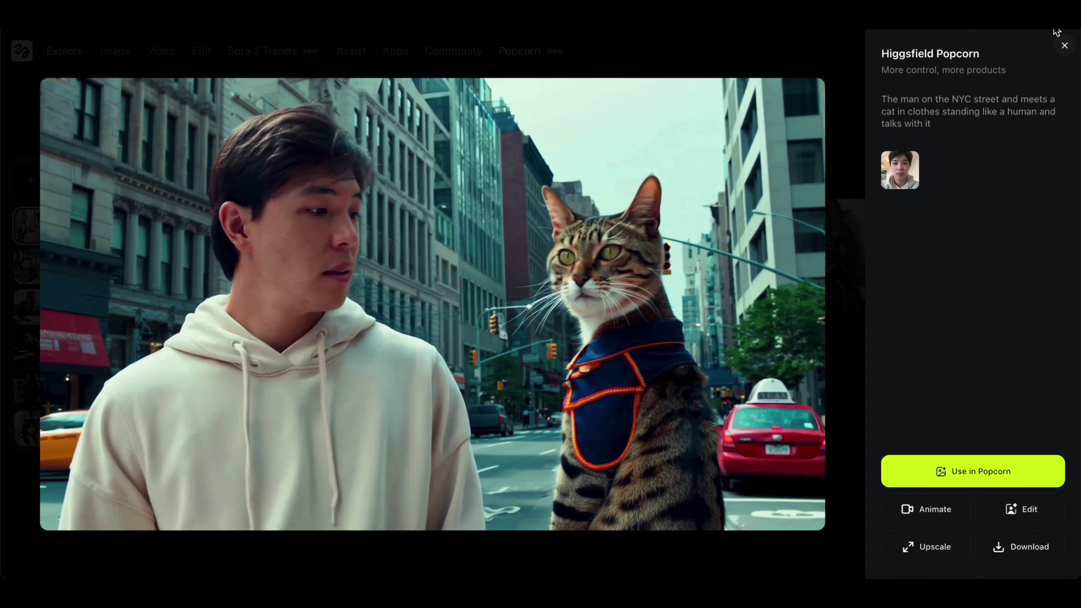
click(1065, 46)
click(745, 242)
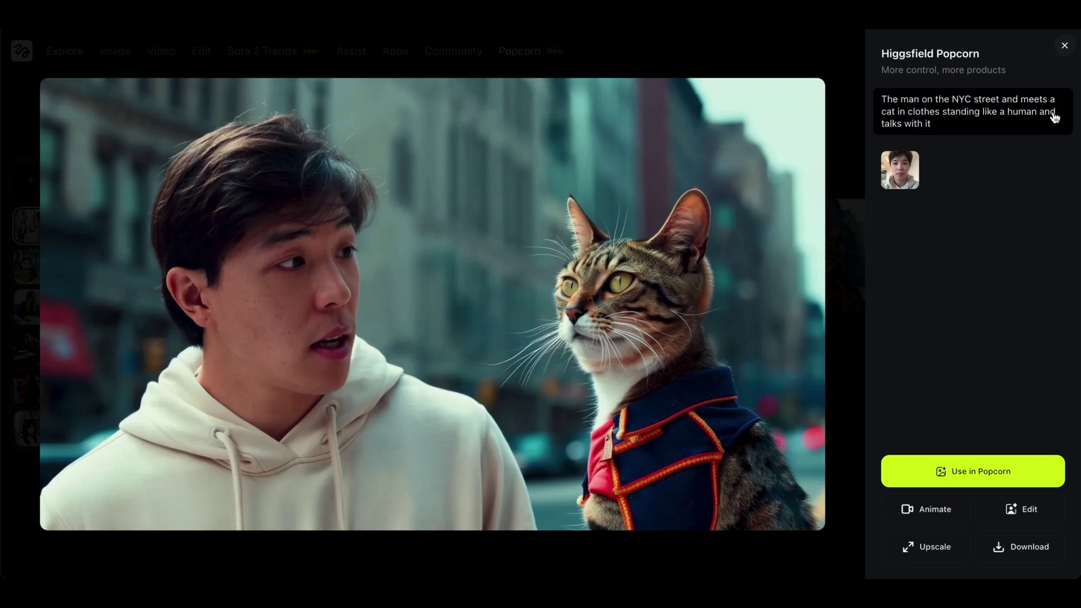
click(1064, 46)
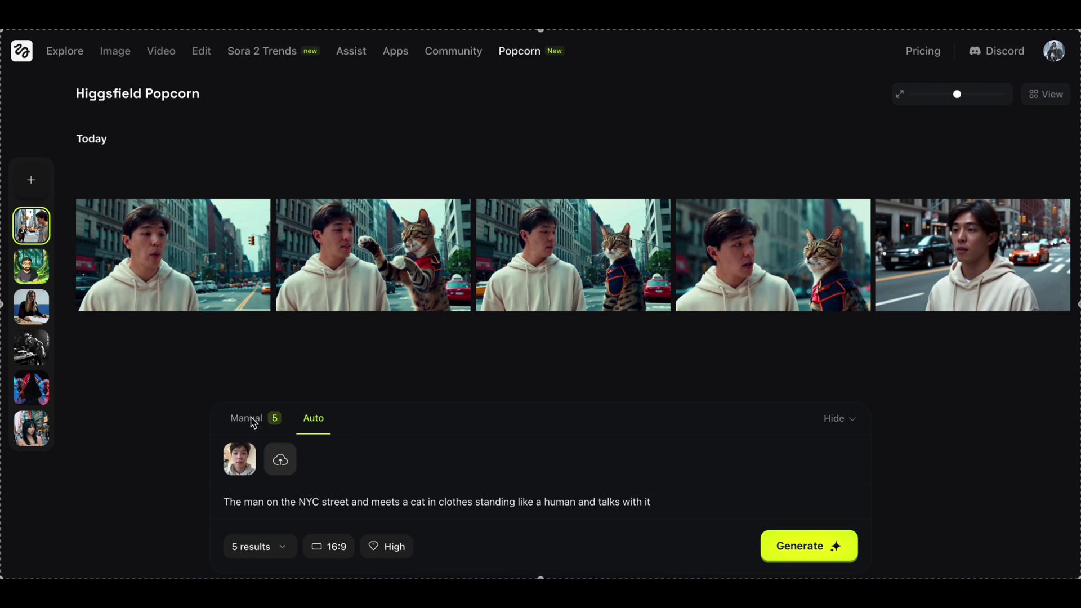
In Manual mode, describe scenes 1–3: the man walking, a cat in a formal suit, him confused
click(253, 420)
click(332, 322)
text(the man walking alone)
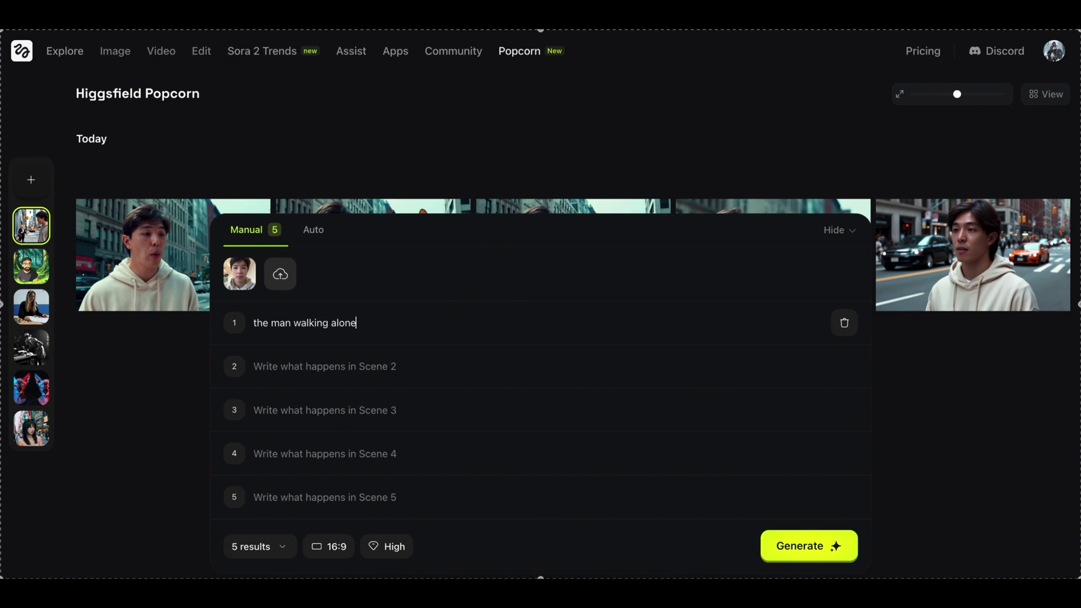
click(253, 366)
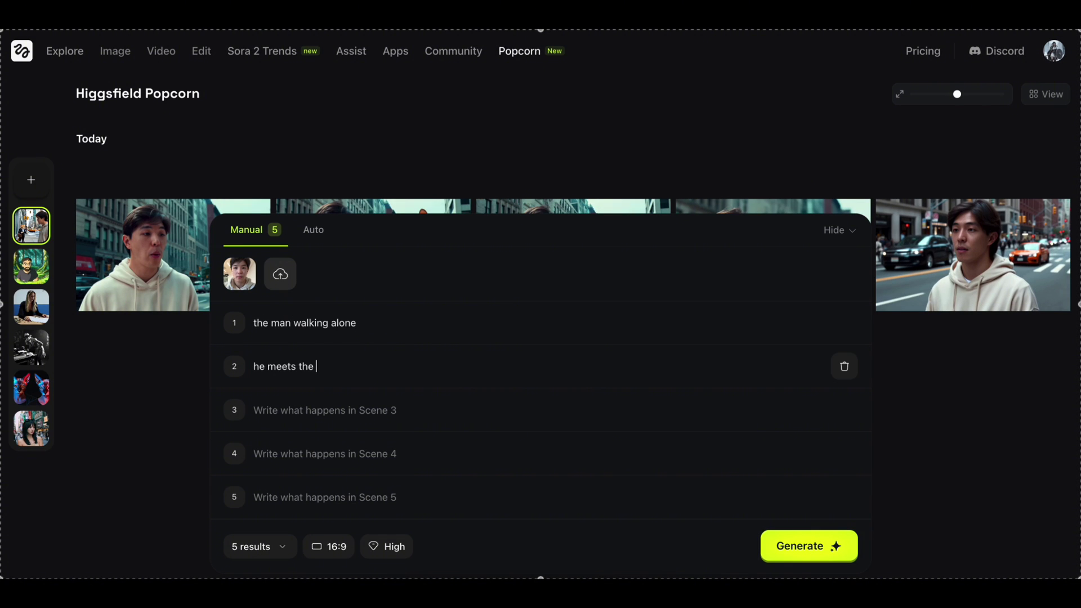
text(formal suite)
click(313, 410)
text(he confuseed)
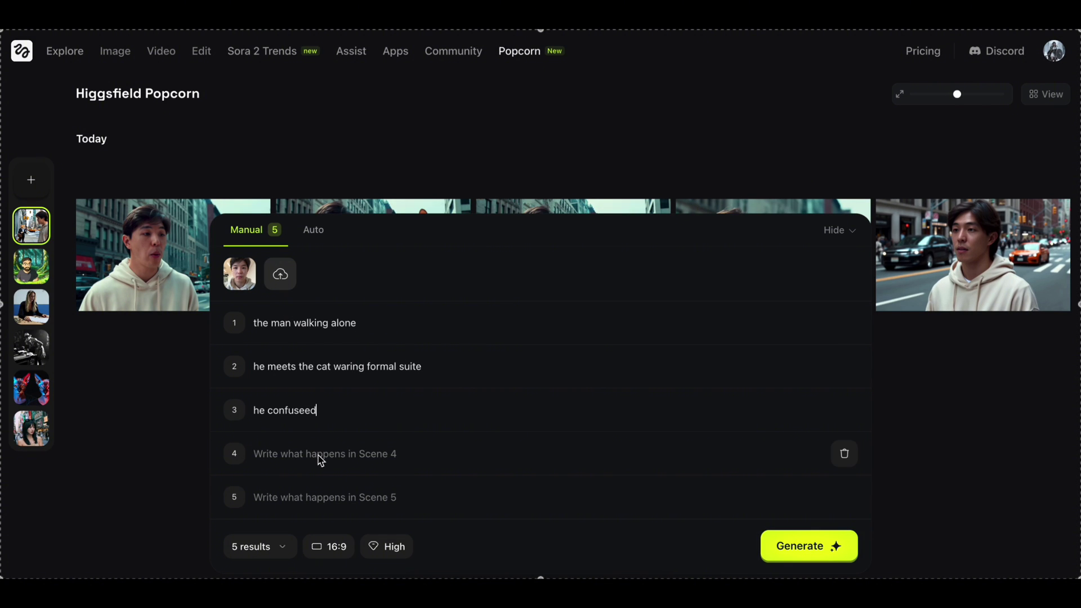
Describe scenes 4–5, the cat passing him and vanishing when he looks back, then generate
click(327, 454)
text(the cat pass him)
click(328, 499)
text(he did look back and the cat got disappears)
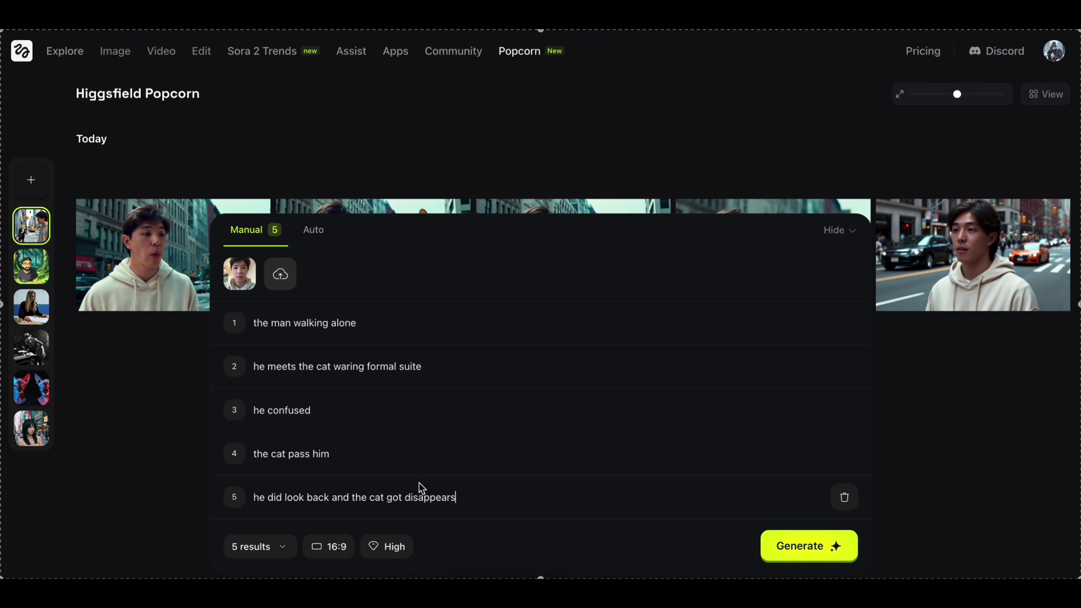
click(813, 550)
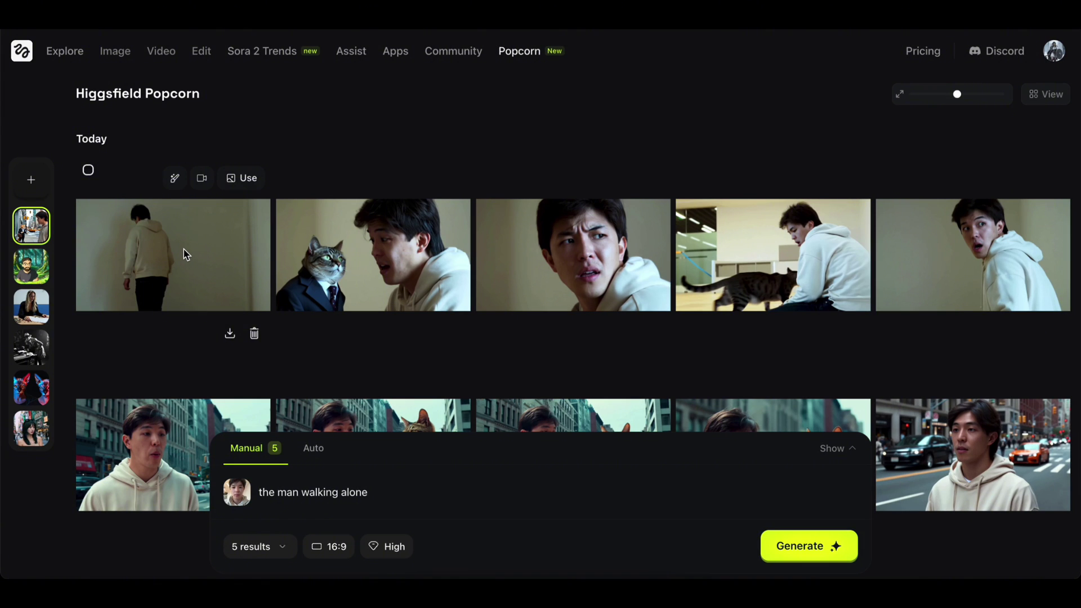
Enlarge the keyframe of the man facing the wall, then the suited-cat keyframe, closing each
click(197, 261)
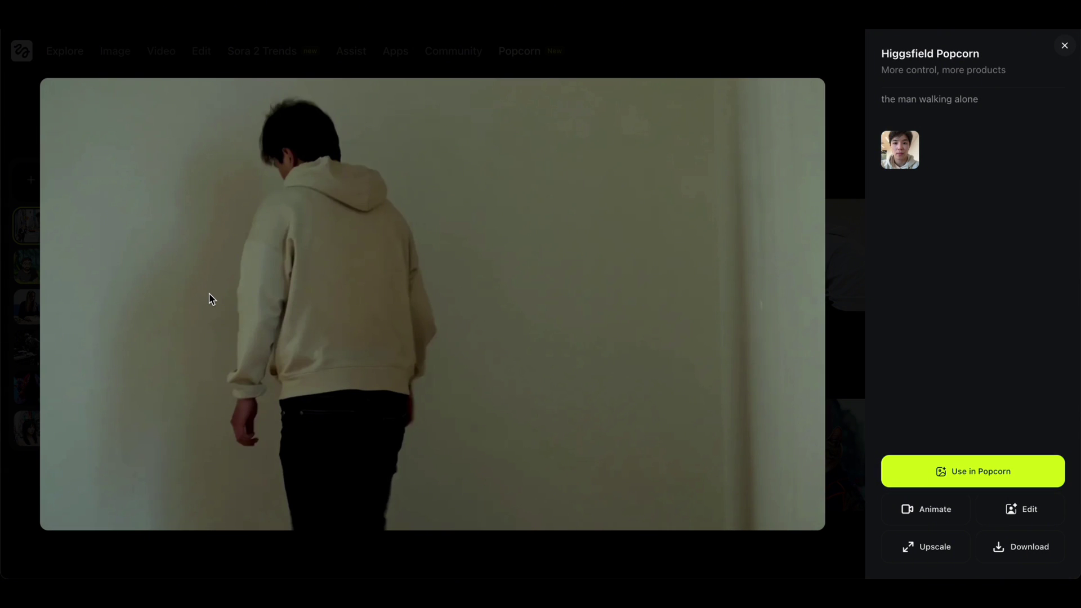
click(1064, 45)
click(406, 246)
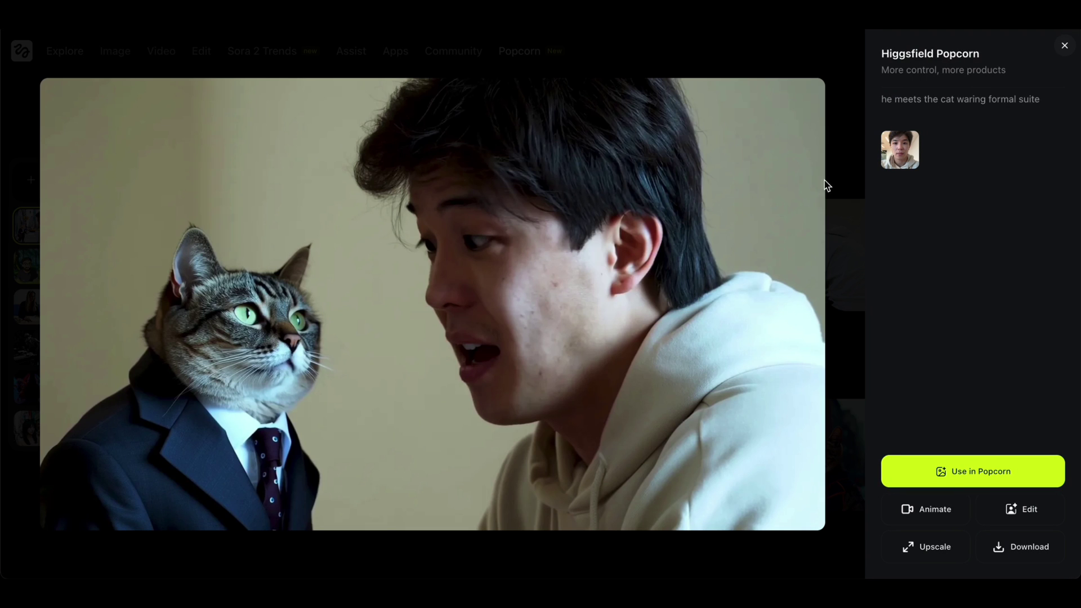
click(1064, 45)
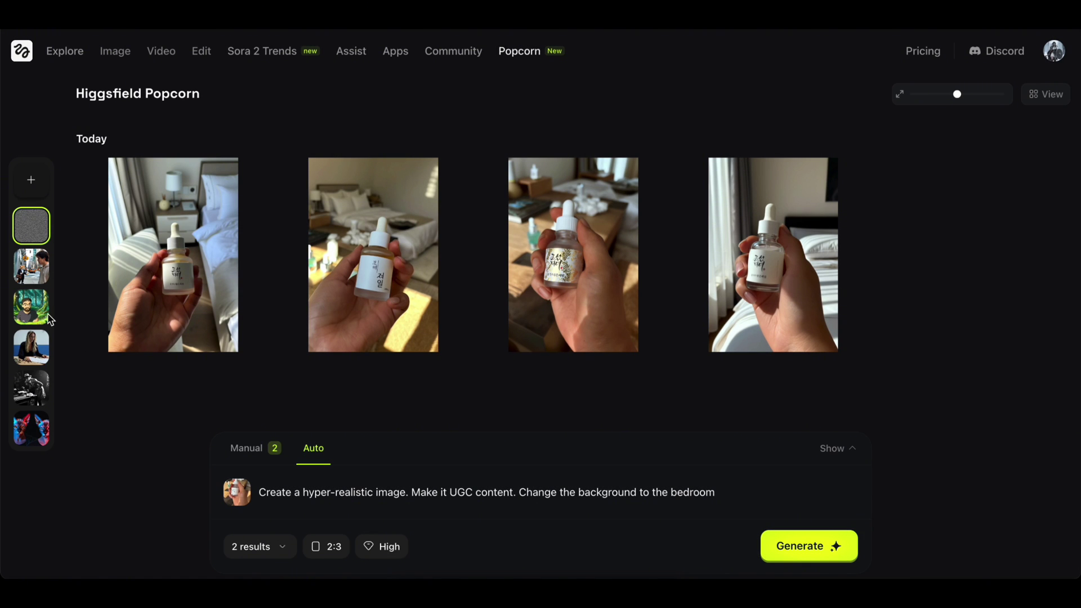
From the Ghibli jungle project, send the forest image of the man swinging a stick to Animate
click(31, 306)
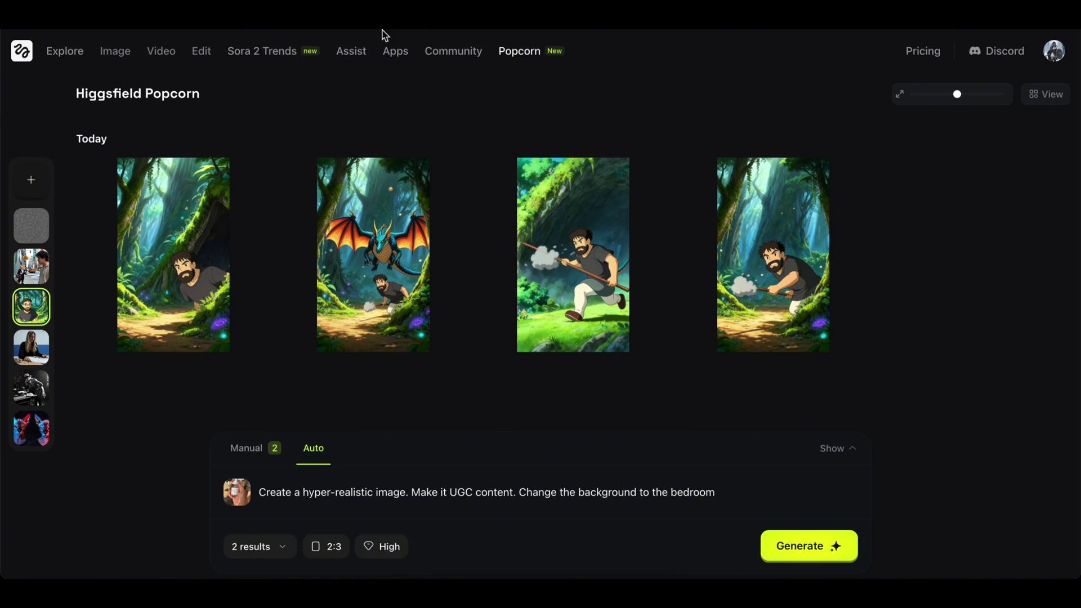
click(801, 179)
click(794, 219)
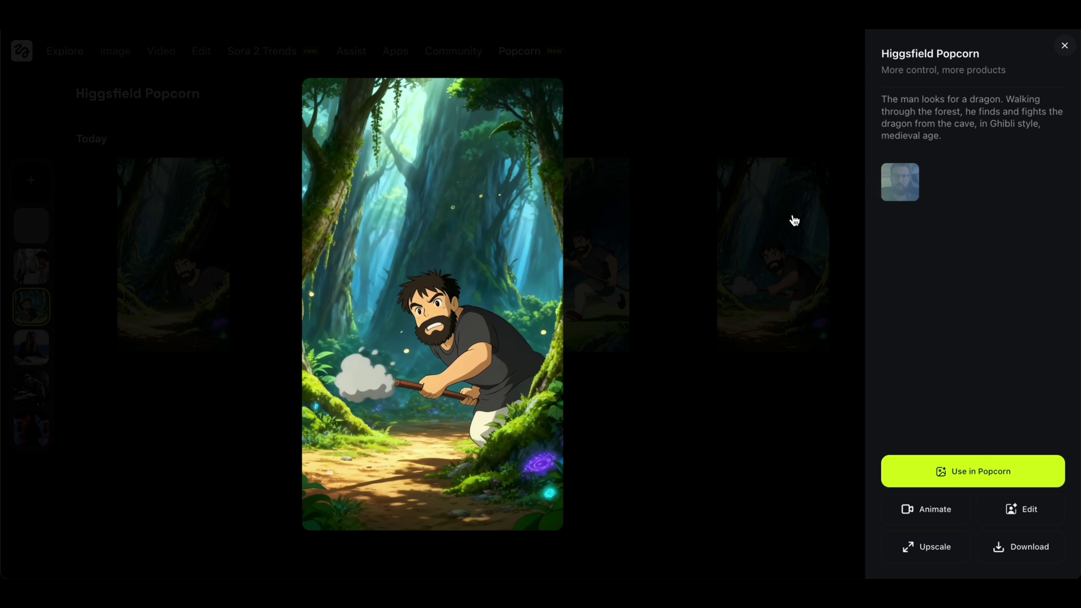
click(1005, 470)
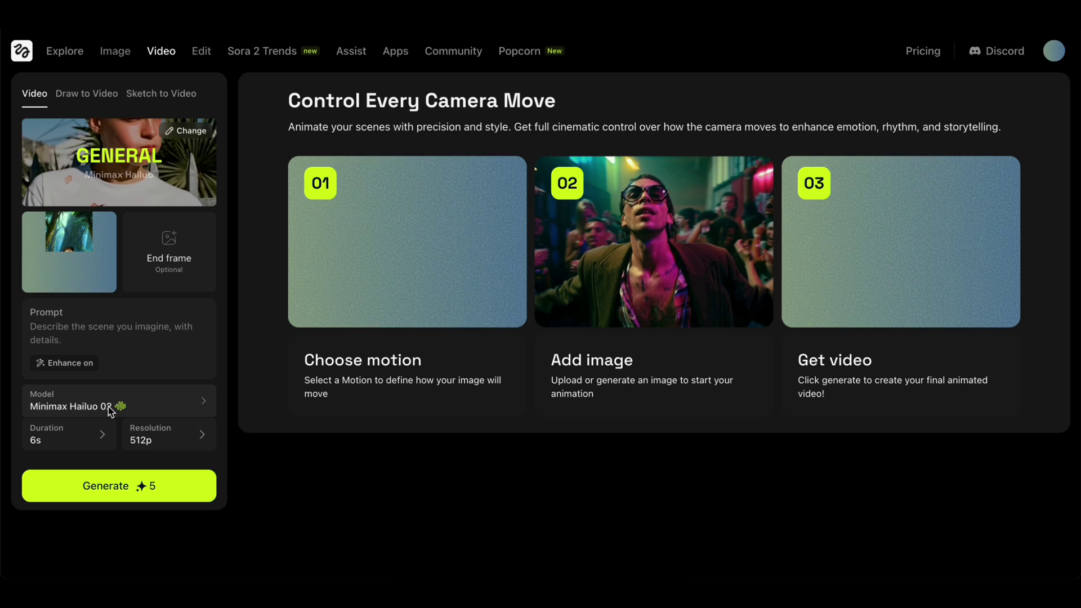
Set the video model to Sora 2 Pro Max and the aspect ratio to 9:16
click(110, 406)
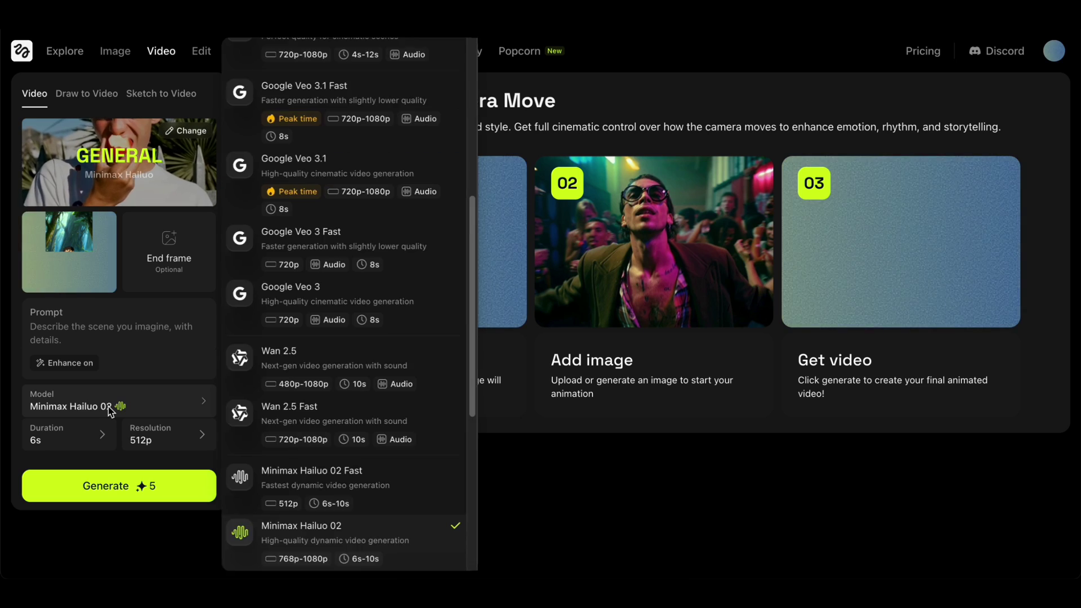
scroll(325, 367, up, 6)
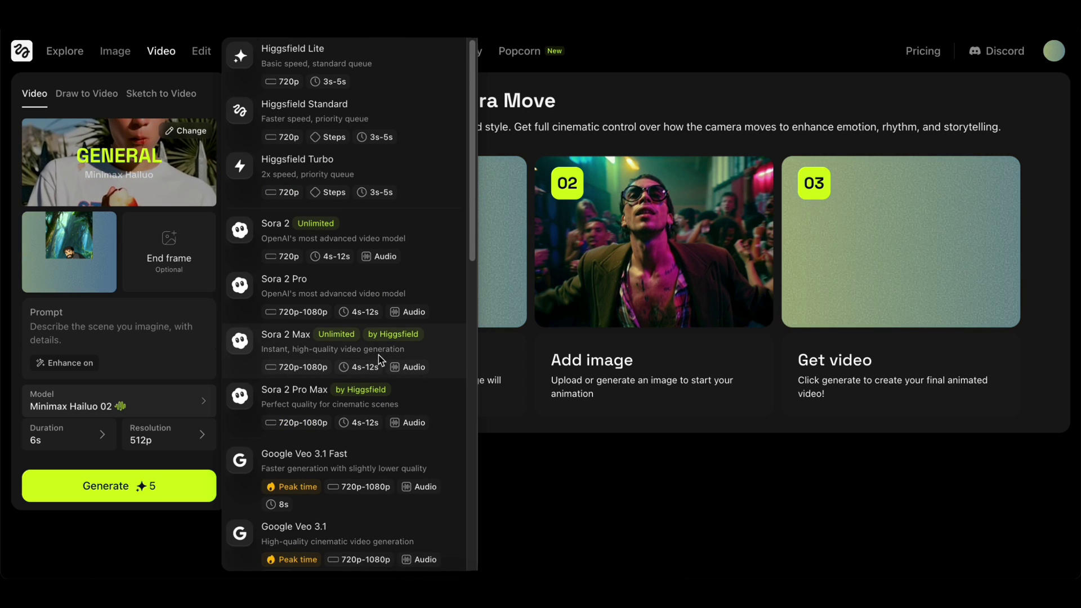
click(344, 355)
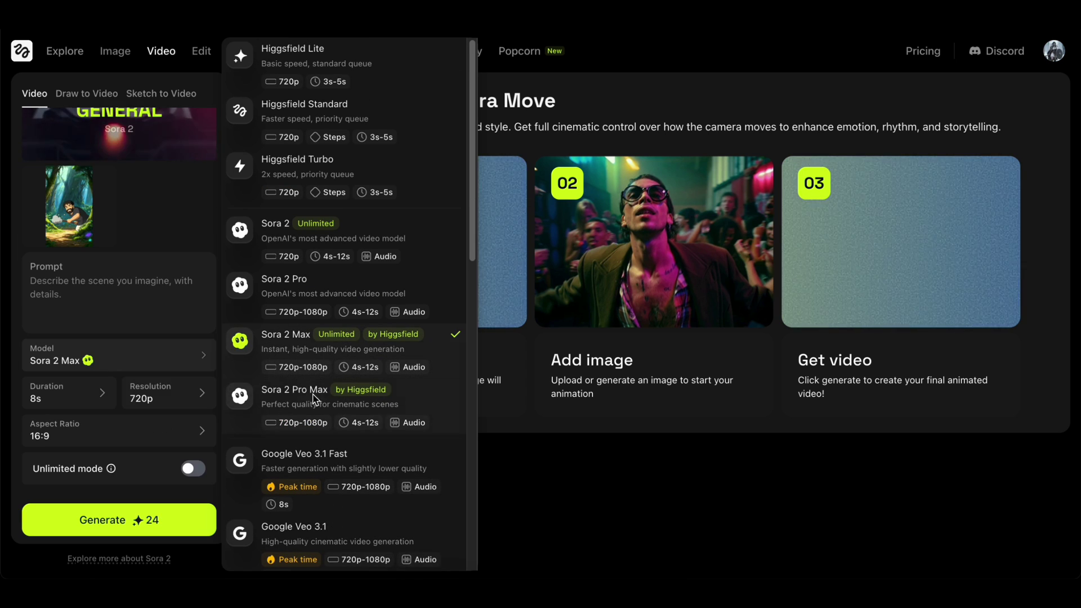
click(314, 392)
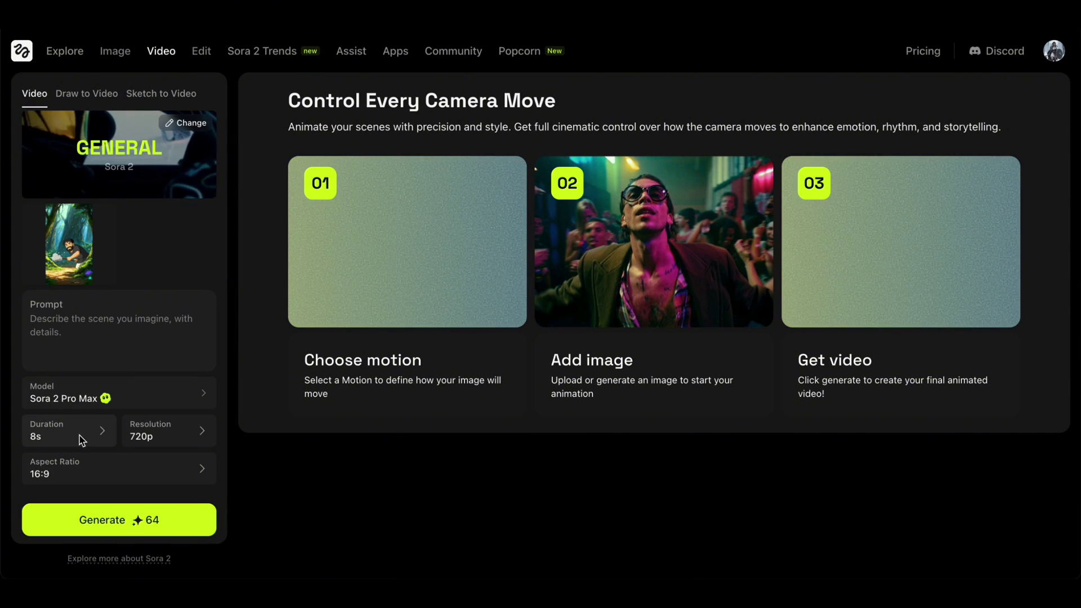
click(66, 479)
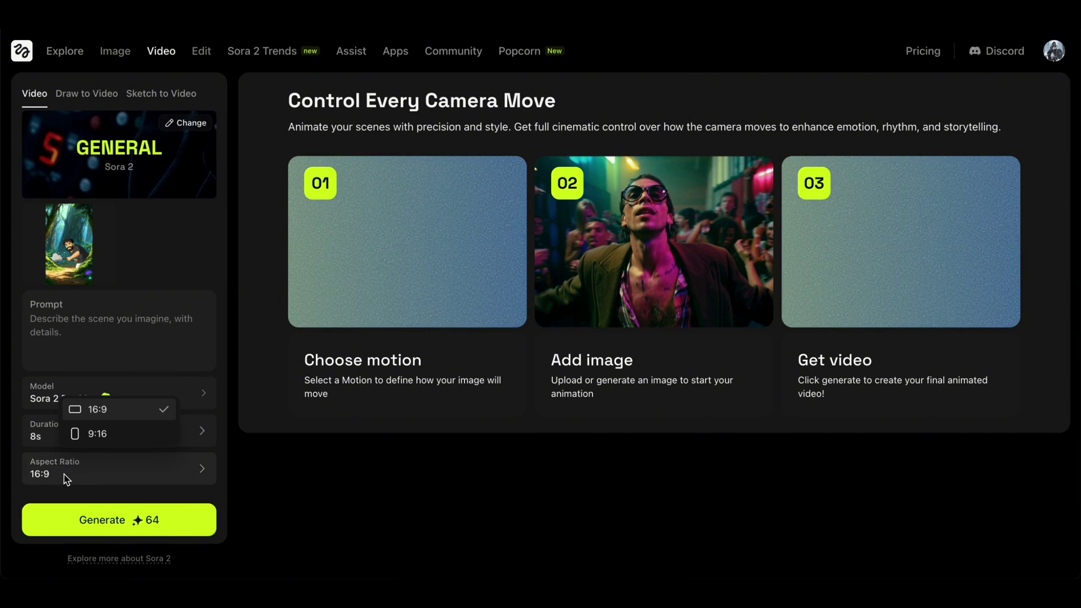
click(84, 436)
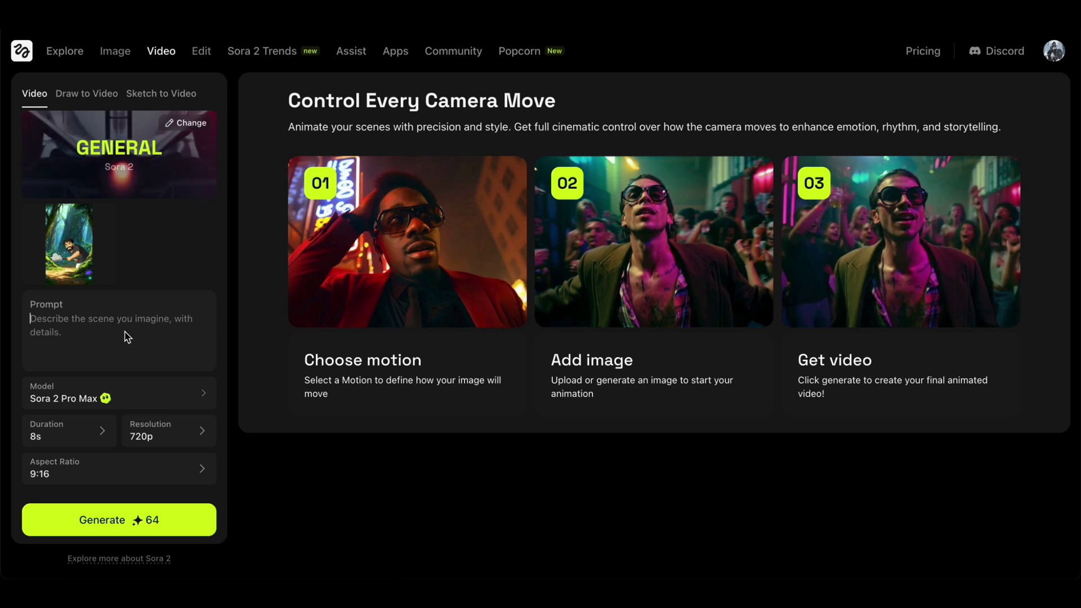
Generate with the prompt 'the character move slowing and looking for something, he's scare', fixing the typo
click(127, 337)
text(the )
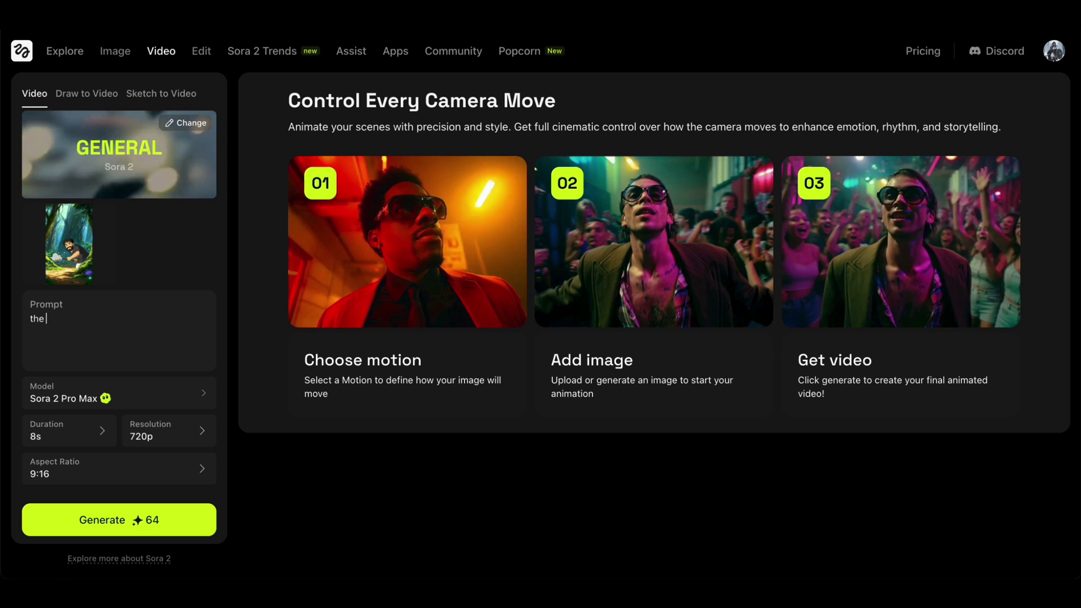
text(character move slowing and looking for somthi)
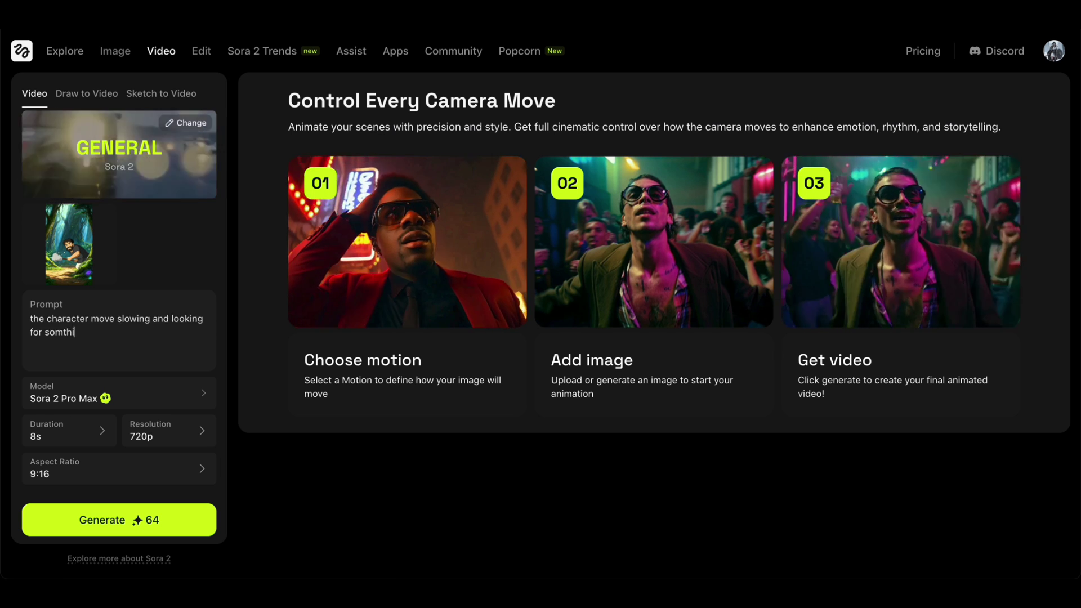
text(ng, he)
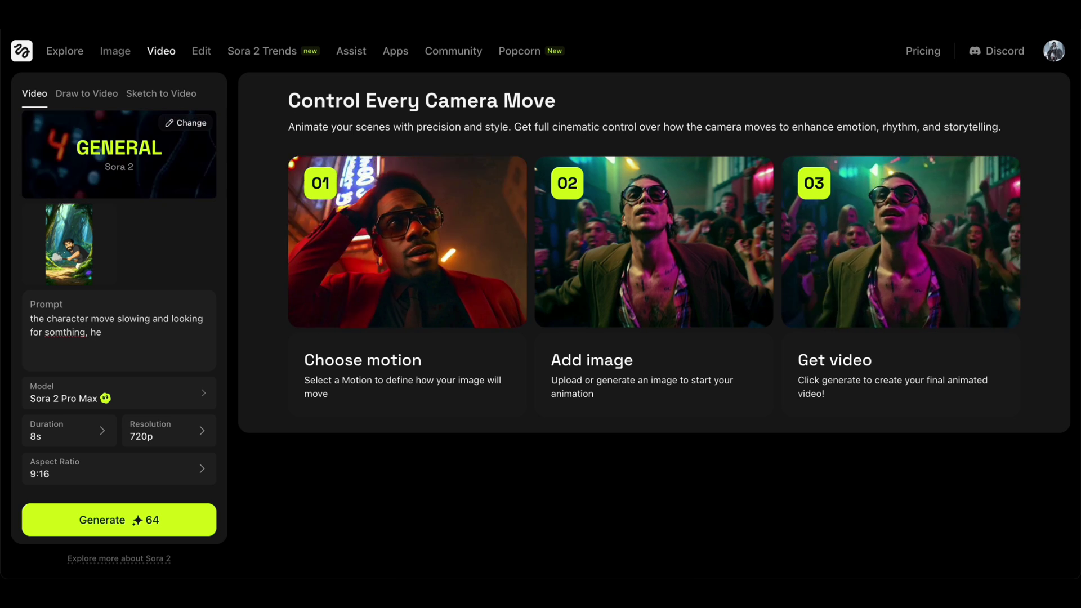
text('s scared)
right_click(67, 335)
click(92, 379)
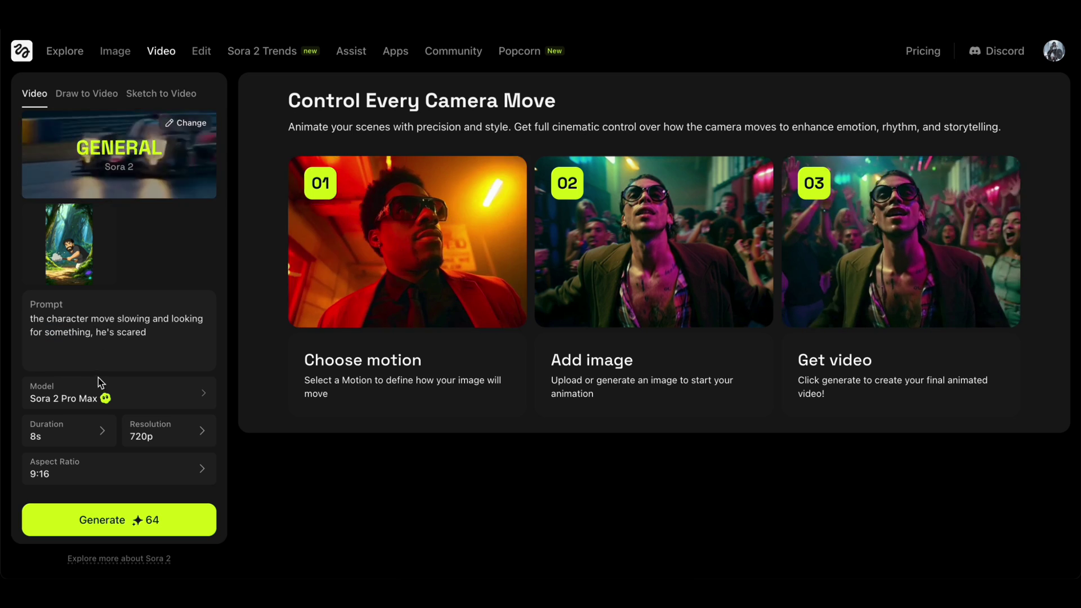
click(119, 521)
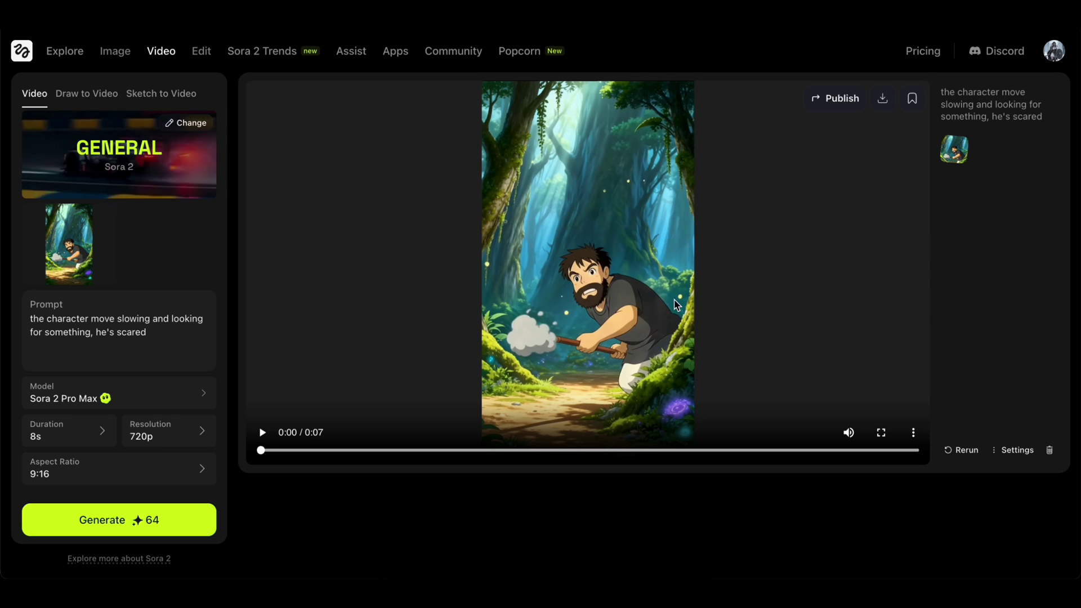
Play the 0:07 clip of the bearded man in the Ghibli forest through to the end
click(263, 433)
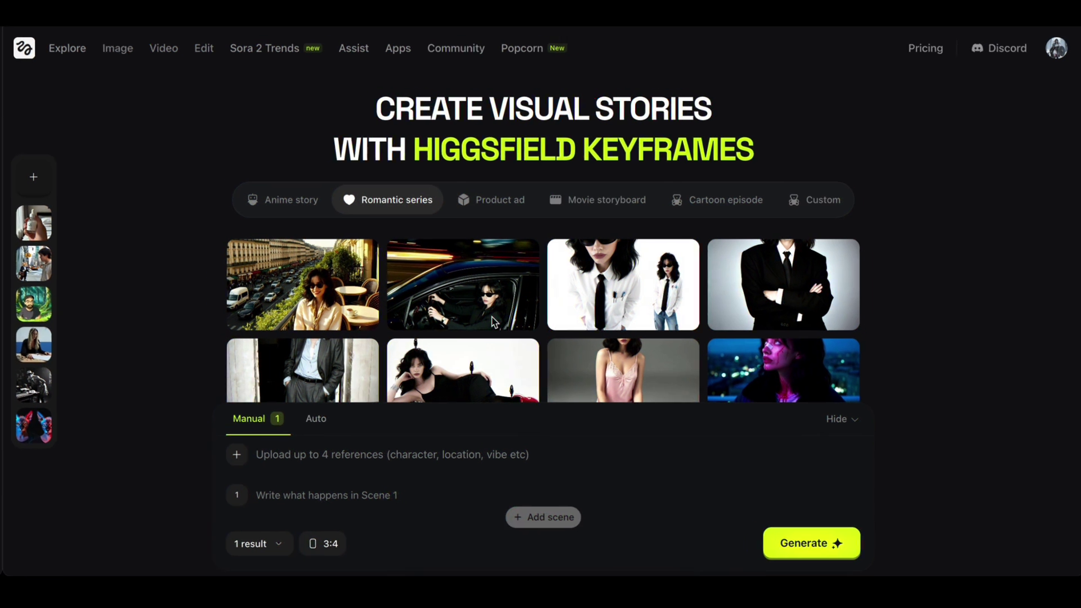
Toggle the Keyframes page from Auto back to Manual, leaving Scene 1 blank at 3:4
drag(355, 109, 864, 162)
click(575, 127)
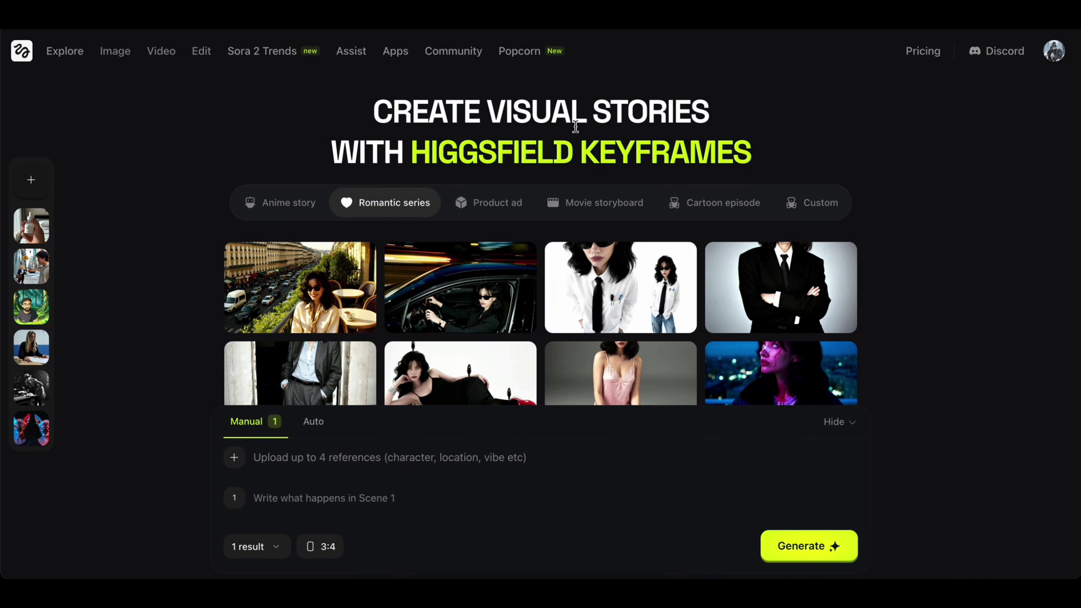
click(319, 431)
click(252, 474)
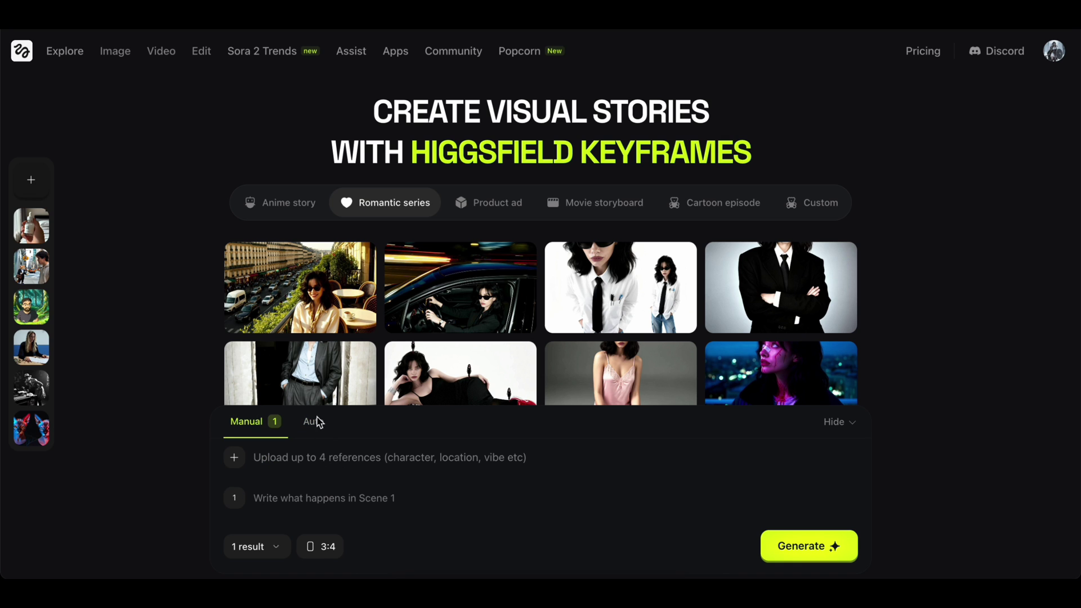